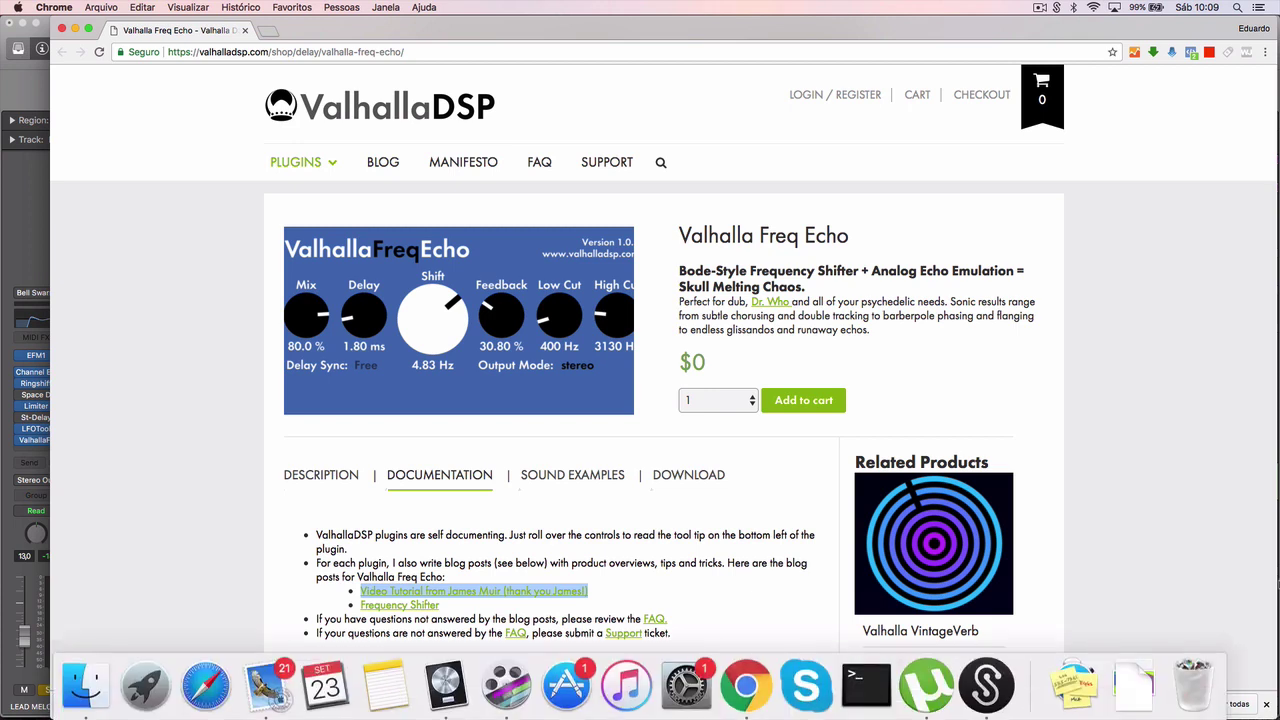
# Review the Valhalla Freq Echo product page, including its price, documentation links, related products and related posts.
pyautogui.moveTo(726, 370); pyautogui.dragTo(681, 360)
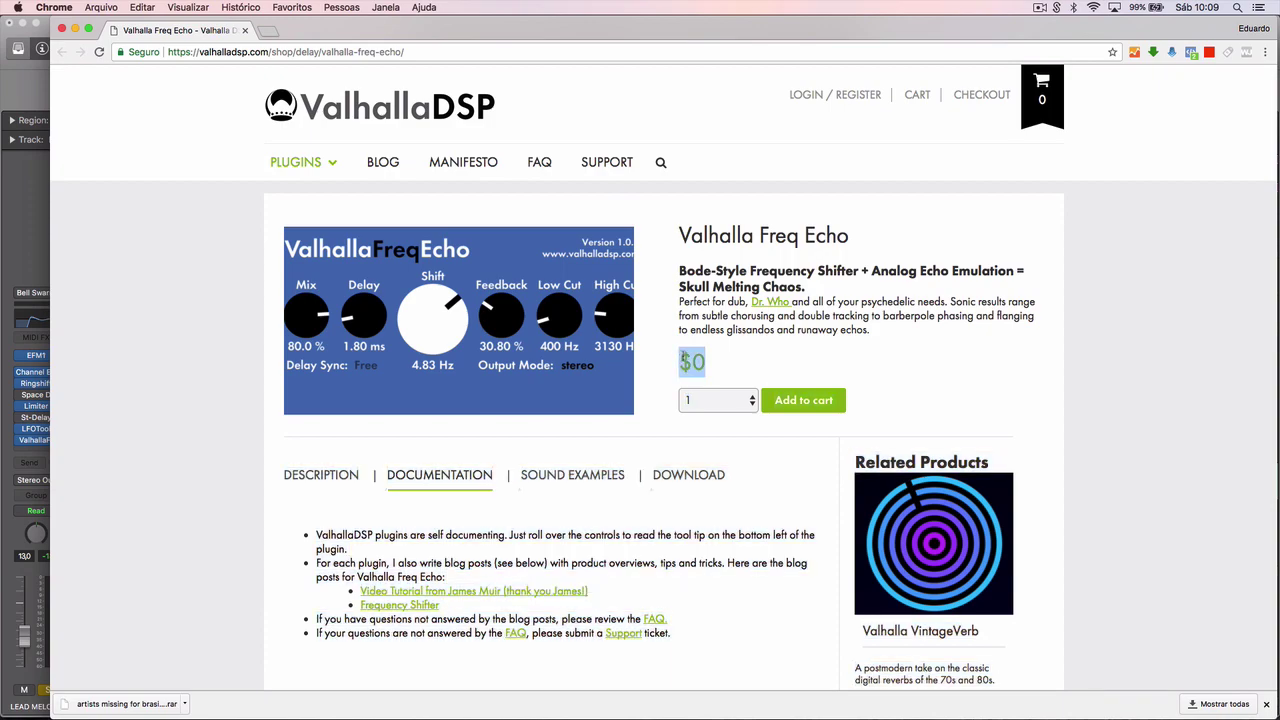
pyautogui.scroll(-7, 683, 357)
pyautogui.scroll(3, 683, 356)
pyautogui.scroll(5, 683, 356)
pyautogui.scroll(-3, 684, 370)
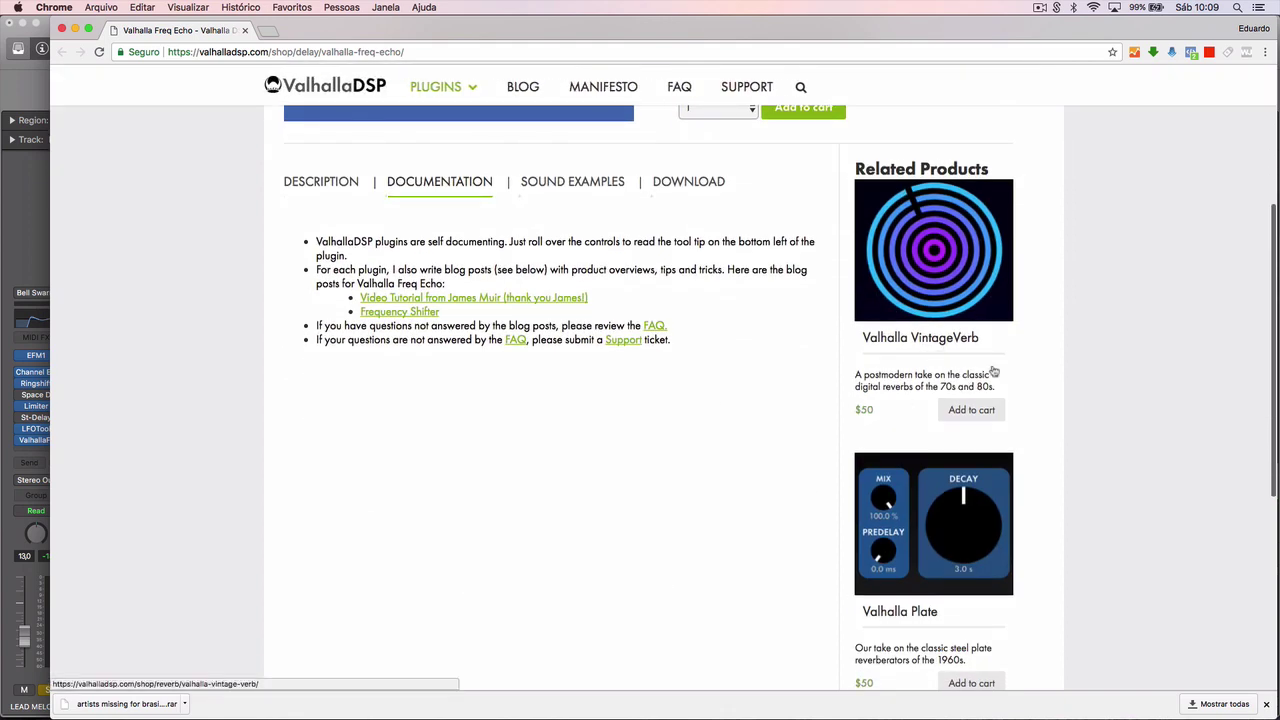
pyautogui.scroll(-3, 1002, 380)
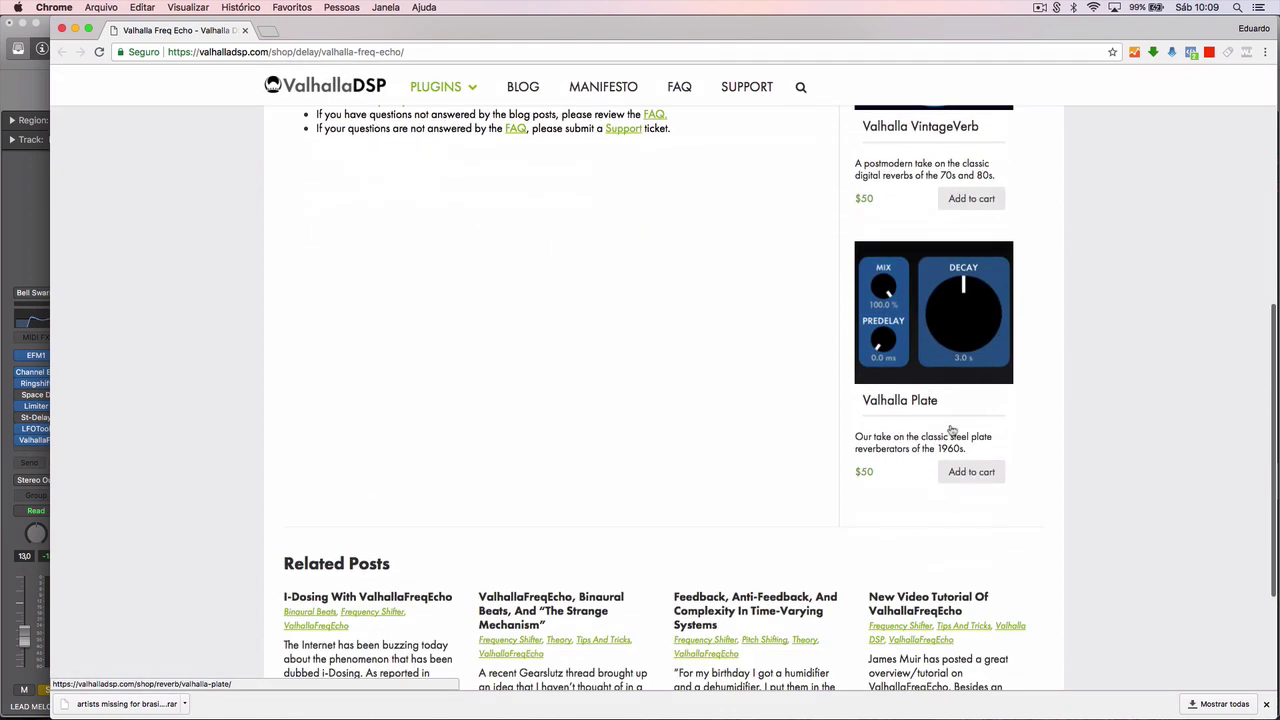
pyautogui.scroll(-3, 971, 426)
pyautogui.scroll(10, 971, 426)
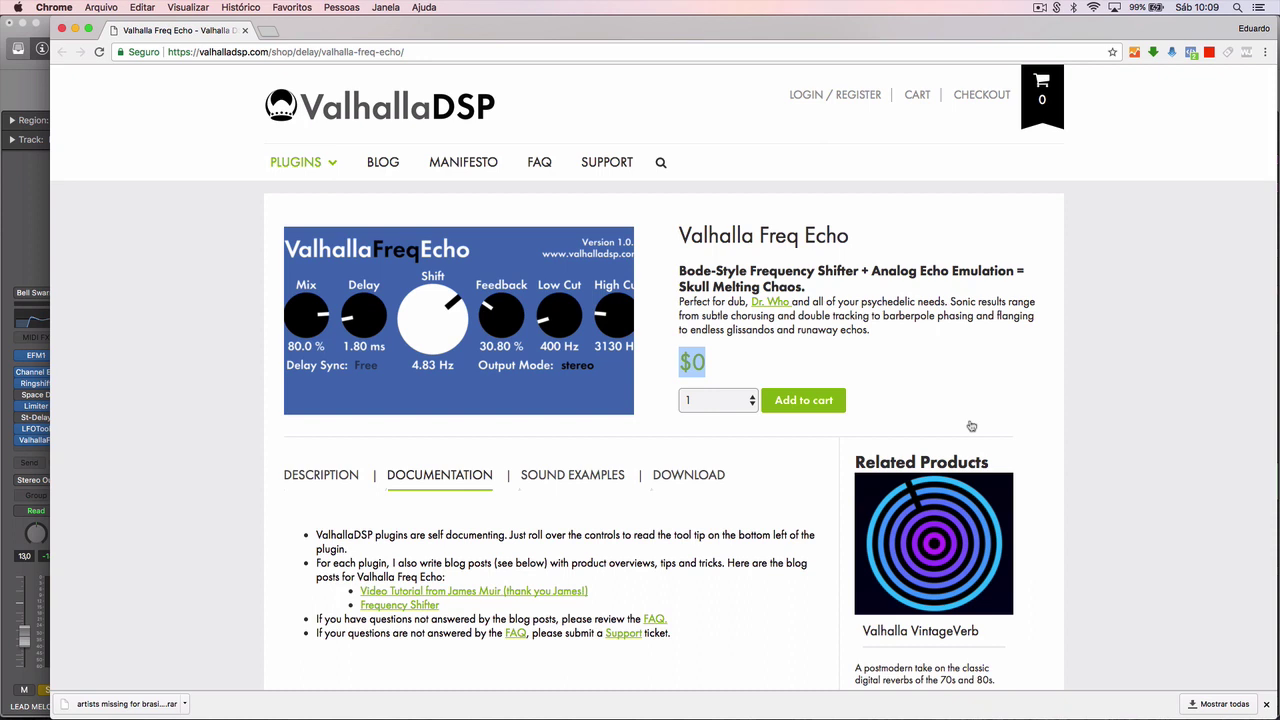
pyautogui.scroll(-3, 971, 426)
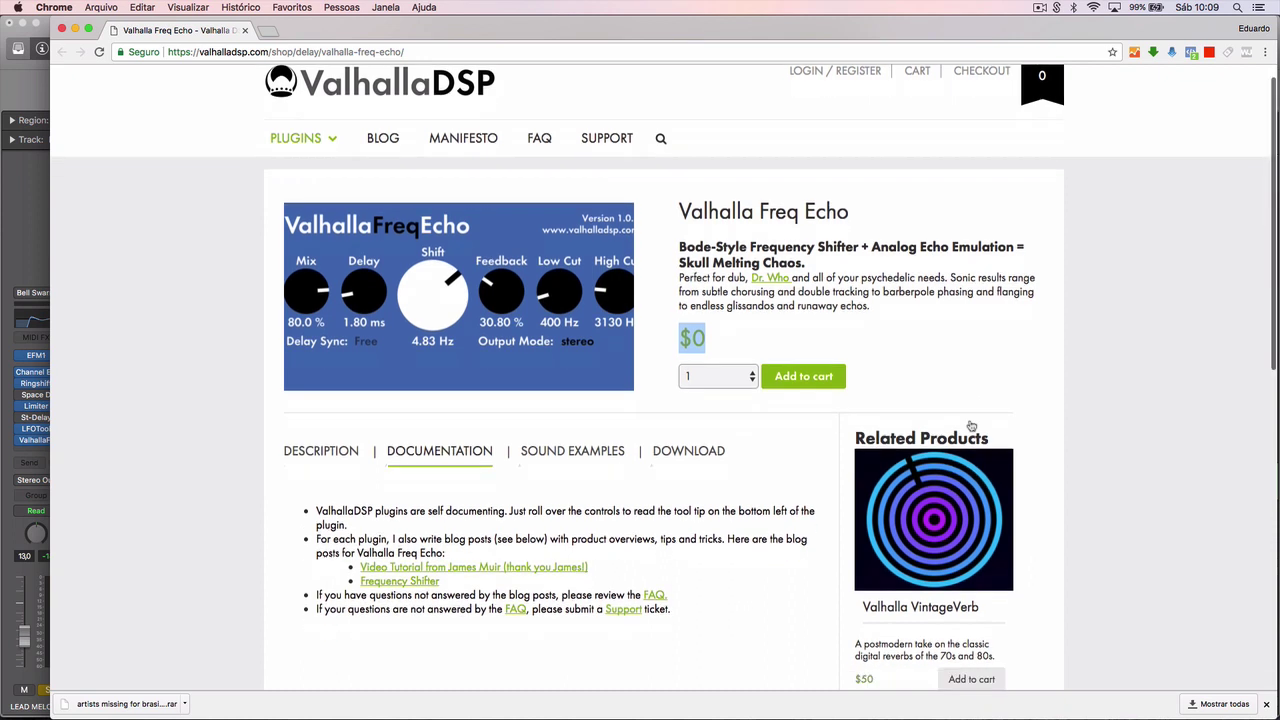
pyautogui.scroll(-3, 971, 426)
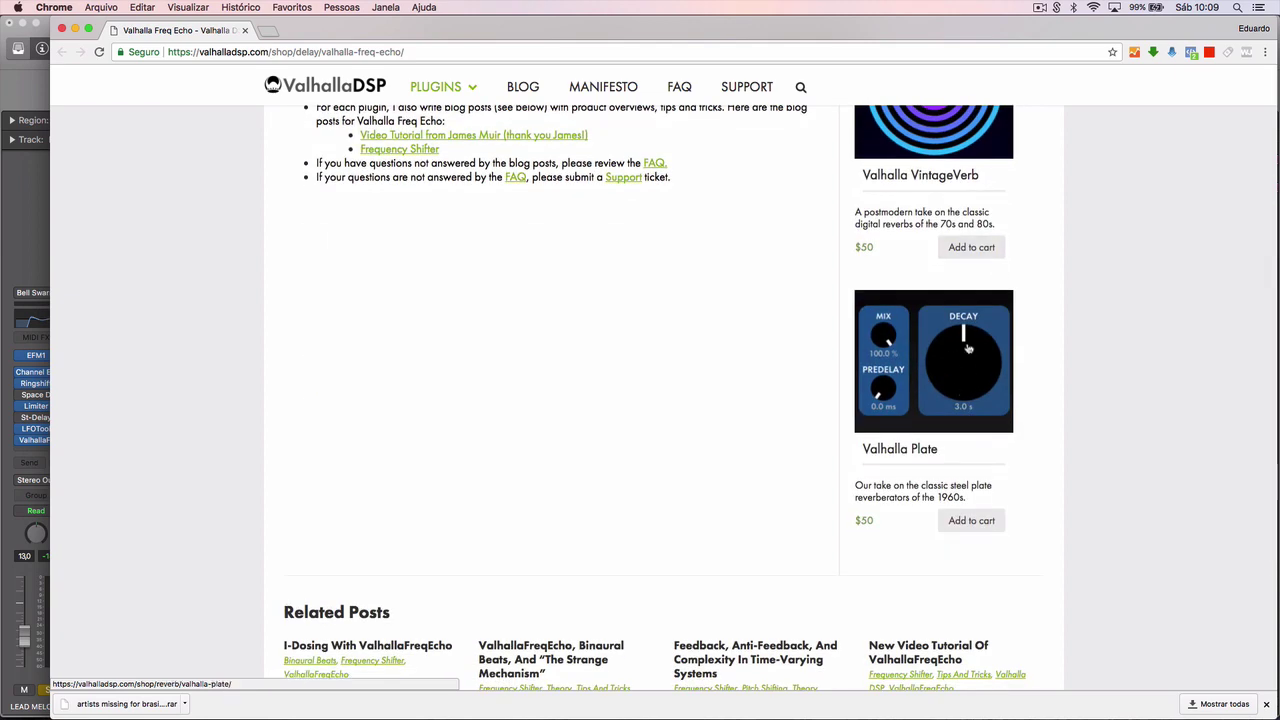
pyautogui.scroll(6, 734, 340)
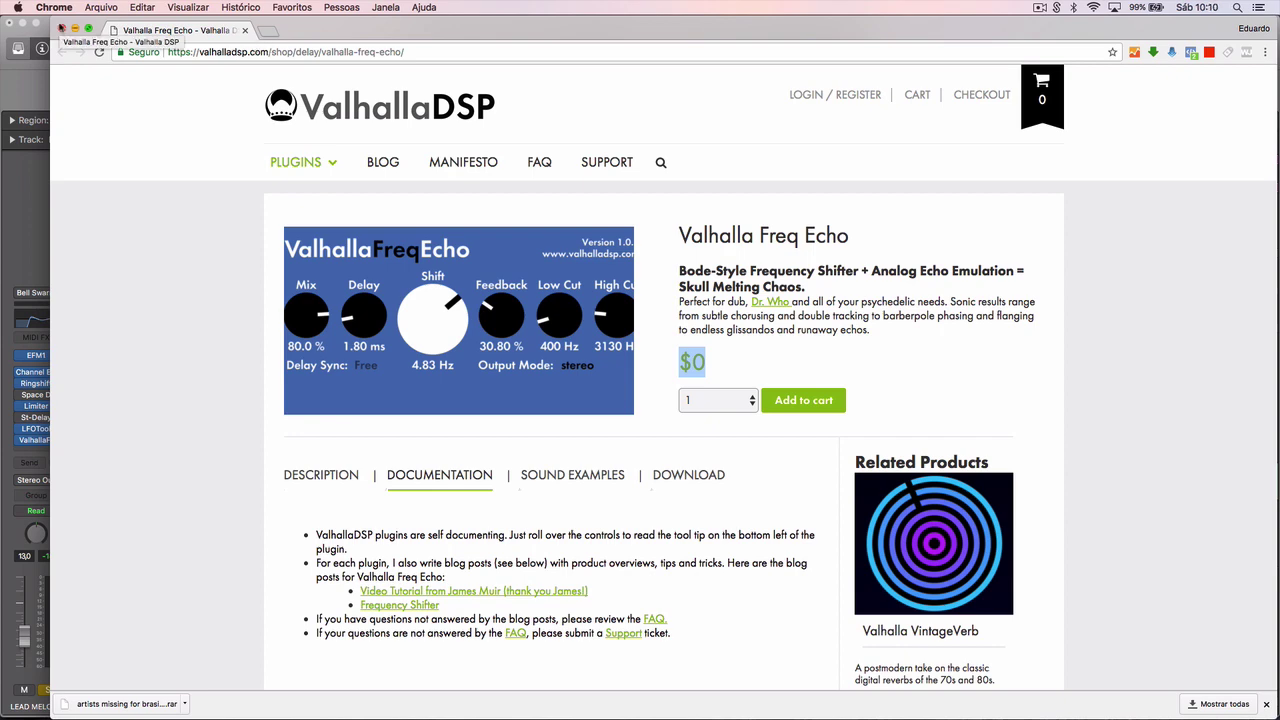
# Close the browser window to return to Logic Pro X, and bypass and re-enable ValhallaFreqEcho on the LEAD MELODY track.
pyautogui.click(61, 28)
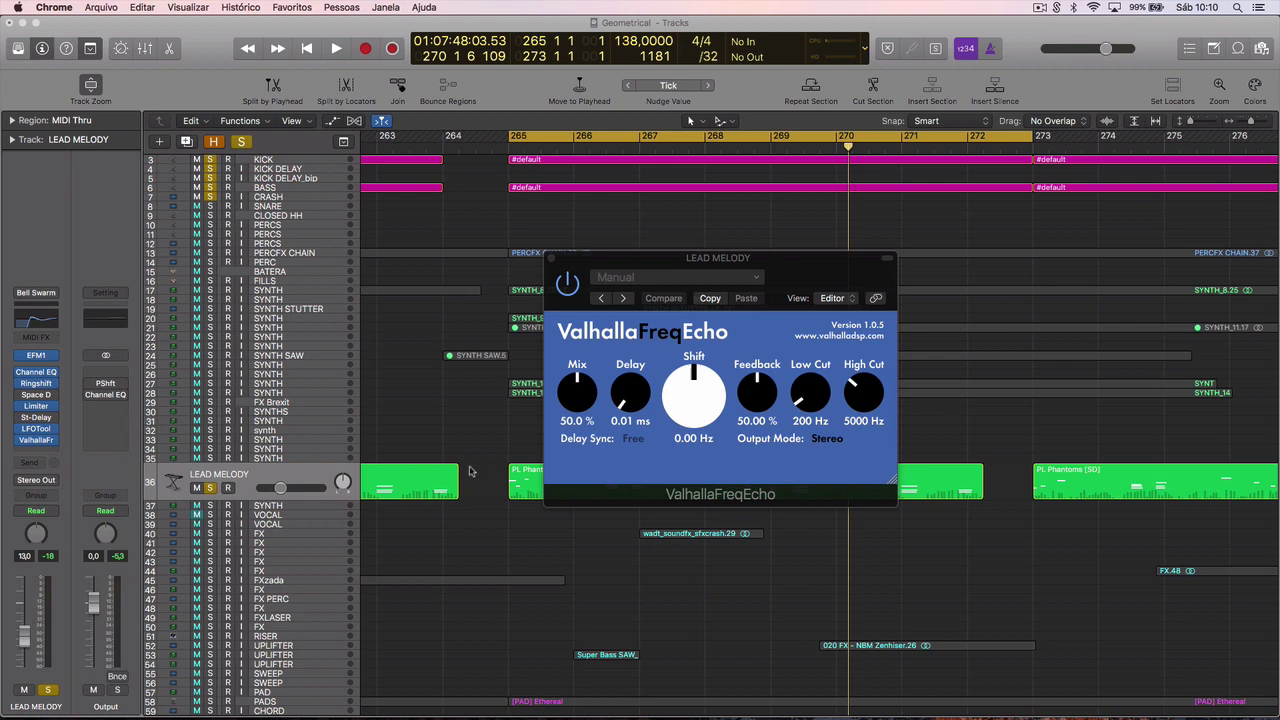
pyautogui.click(688, 262)
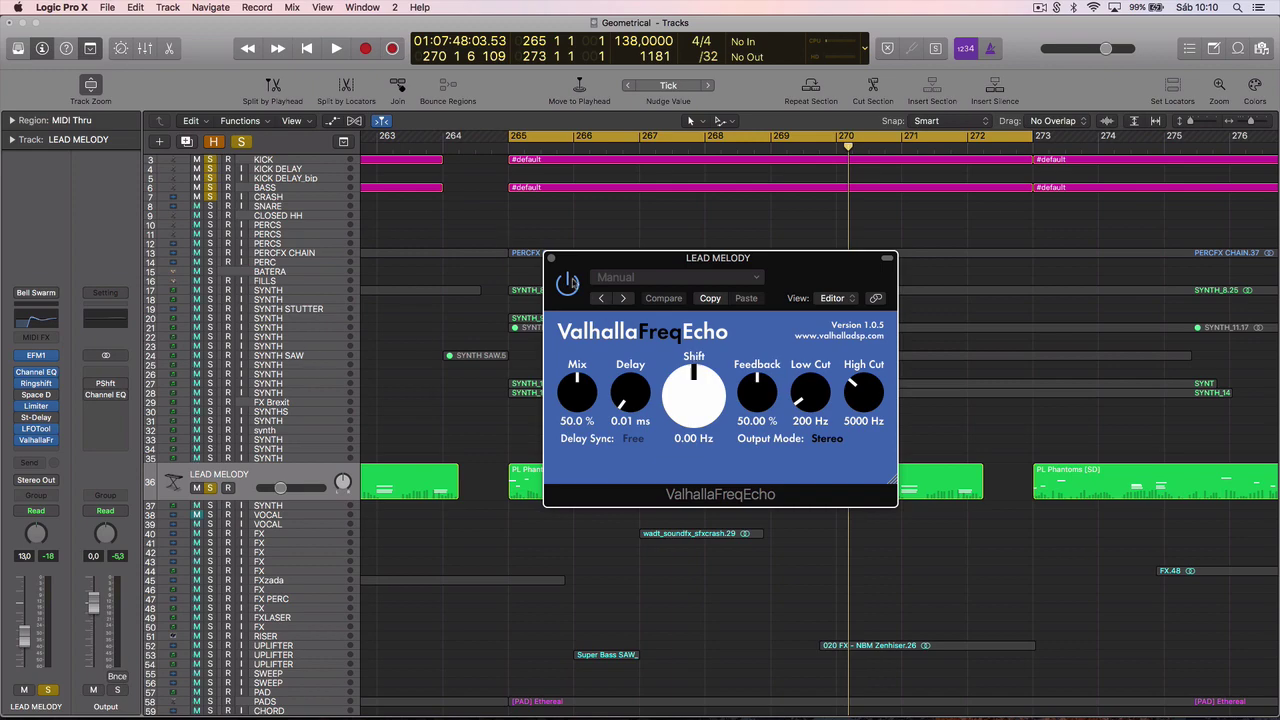
pyautogui.click(567, 282)
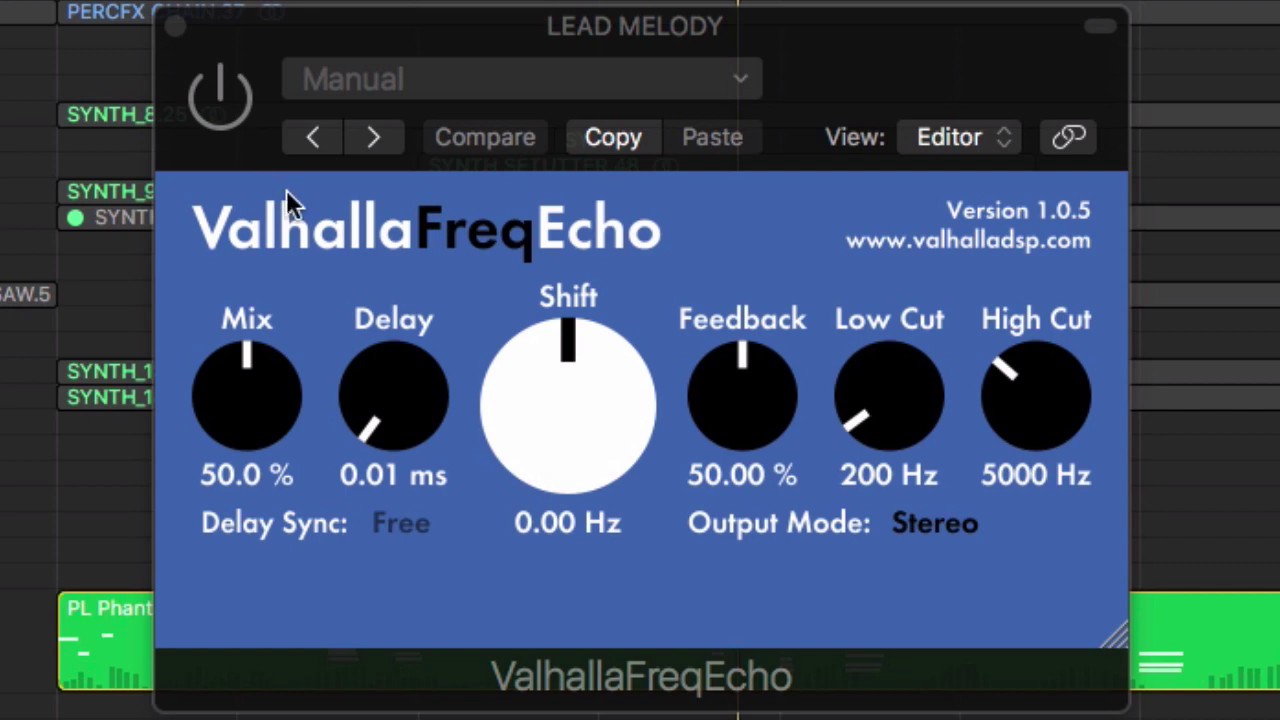
pyautogui.click(209, 95)
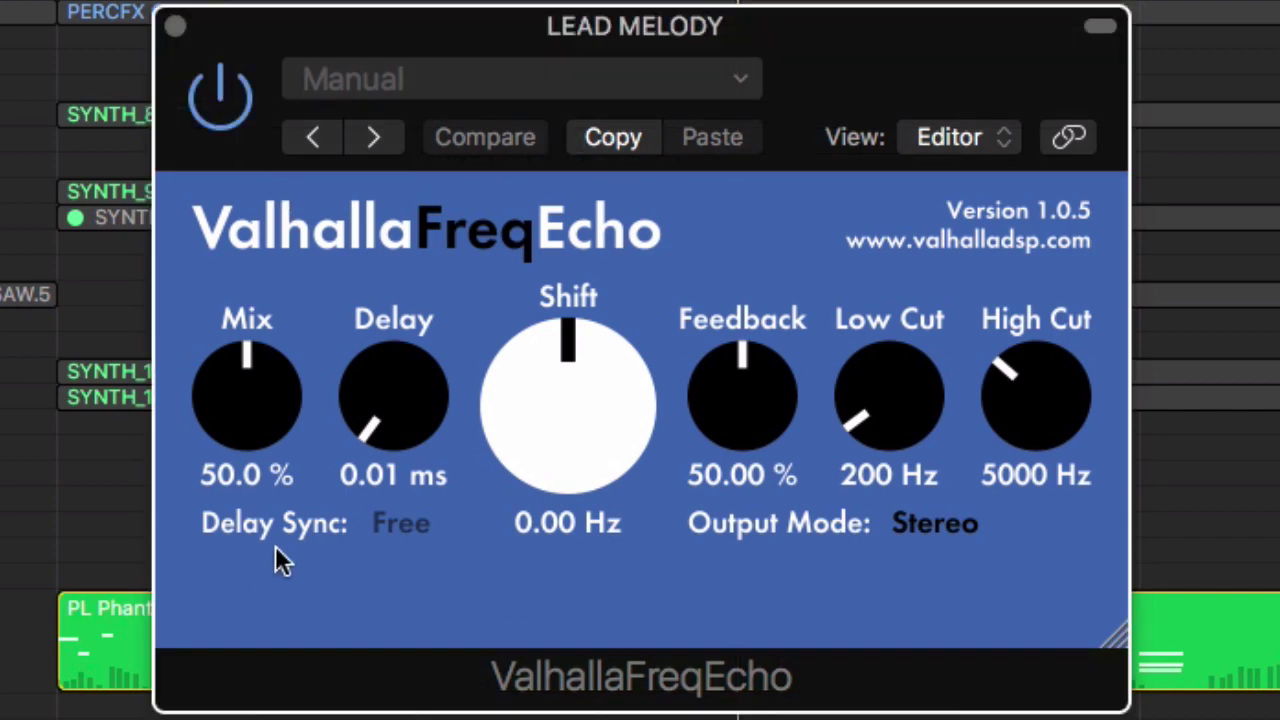
# Sweep the ValhallaFreqEcho Mix down to 0.0 % and back up to 50.0 %.
pyautogui.moveTo(244, 371); pyautogui.dragTo(244, 440)
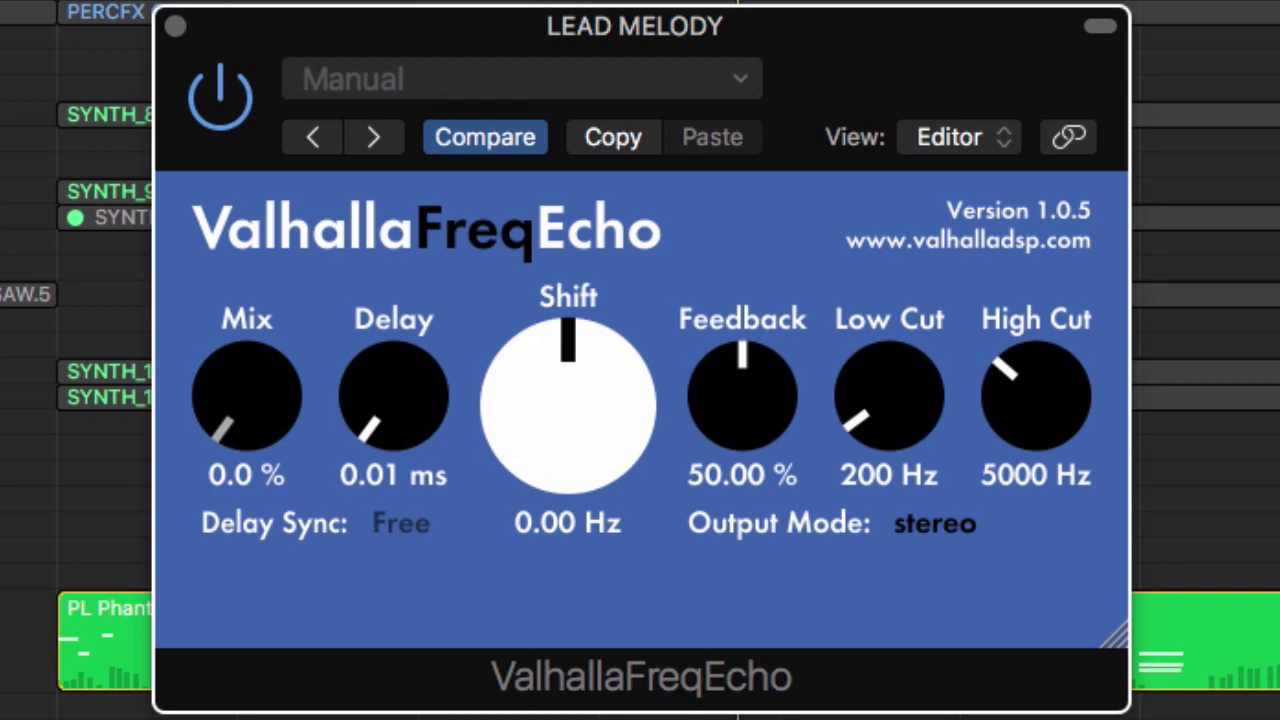
pyautogui.moveTo(251, 387)
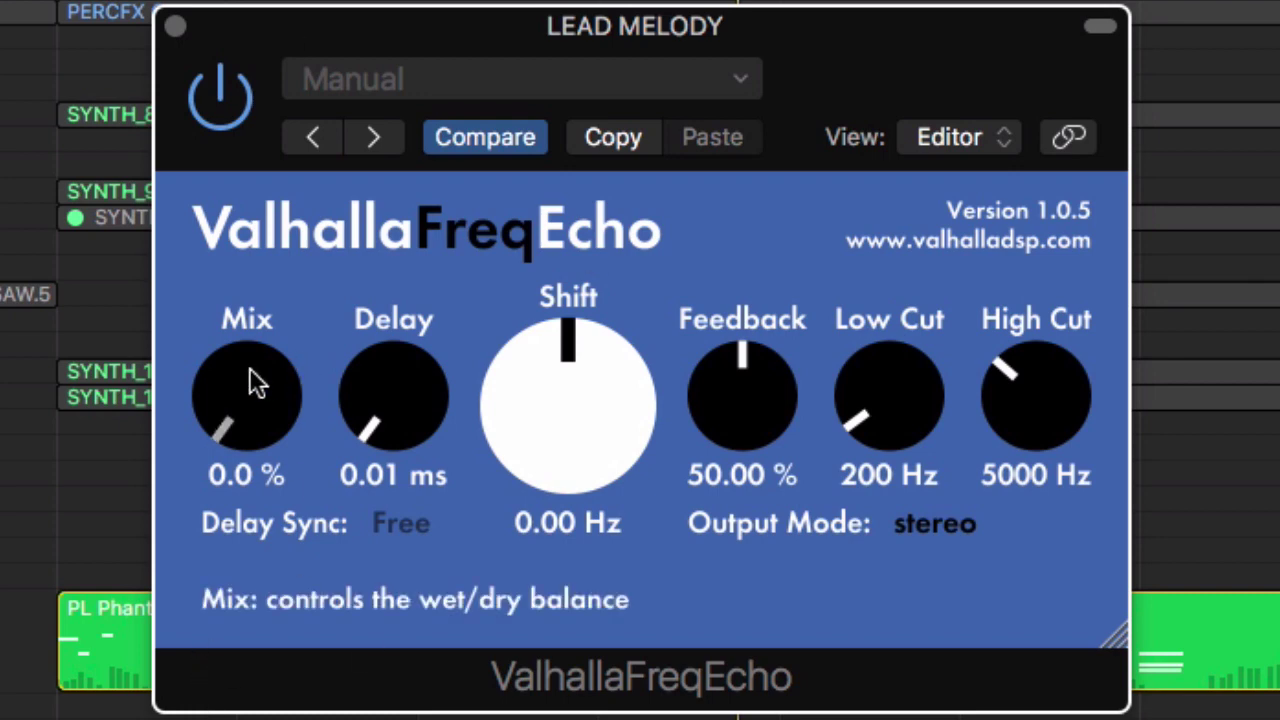
pyautogui.moveTo(251, 387); pyautogui.dragTo(271, 139)
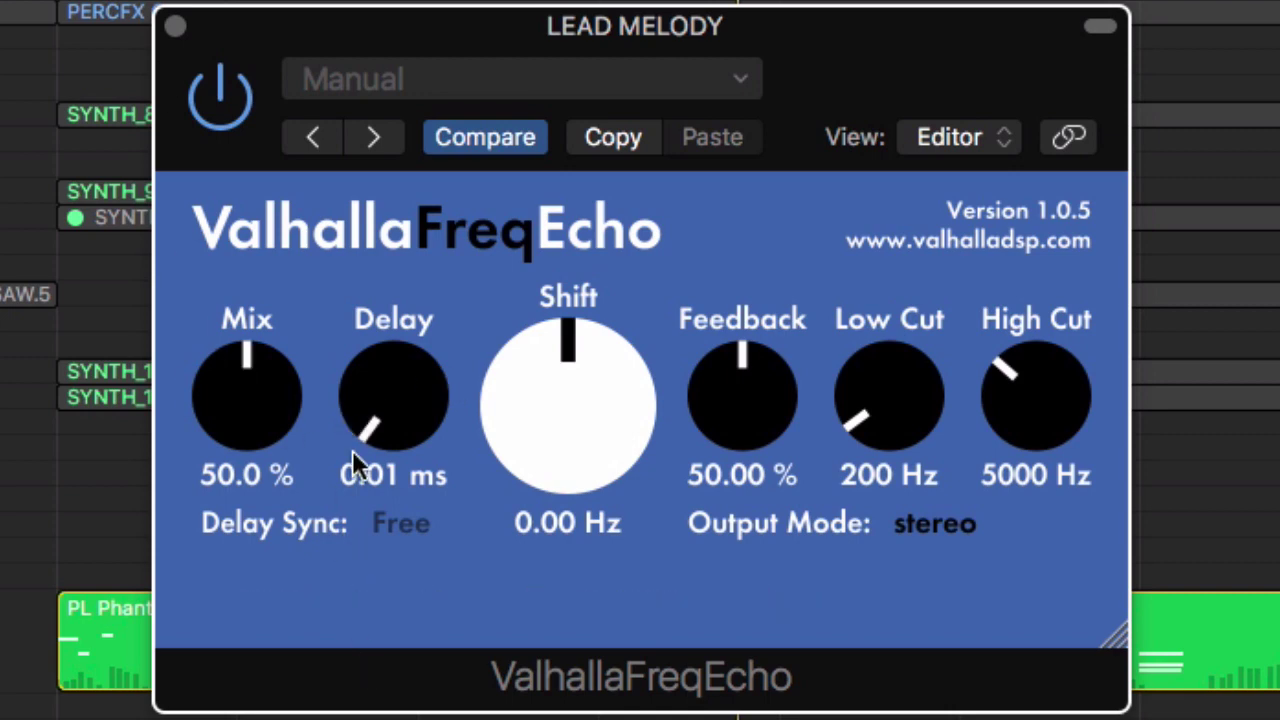
# Set the Delay time to 24.90 ms and look through the Delay Sync note values, keeping the sync on Free.
pyautogui.moveTo(394, 389); pyautogui.dragTo(347, 314)
pyautogui.moveTo(395, 418); pyautogui.dragTo(385, 306)
pyautogui.click(413, 524)
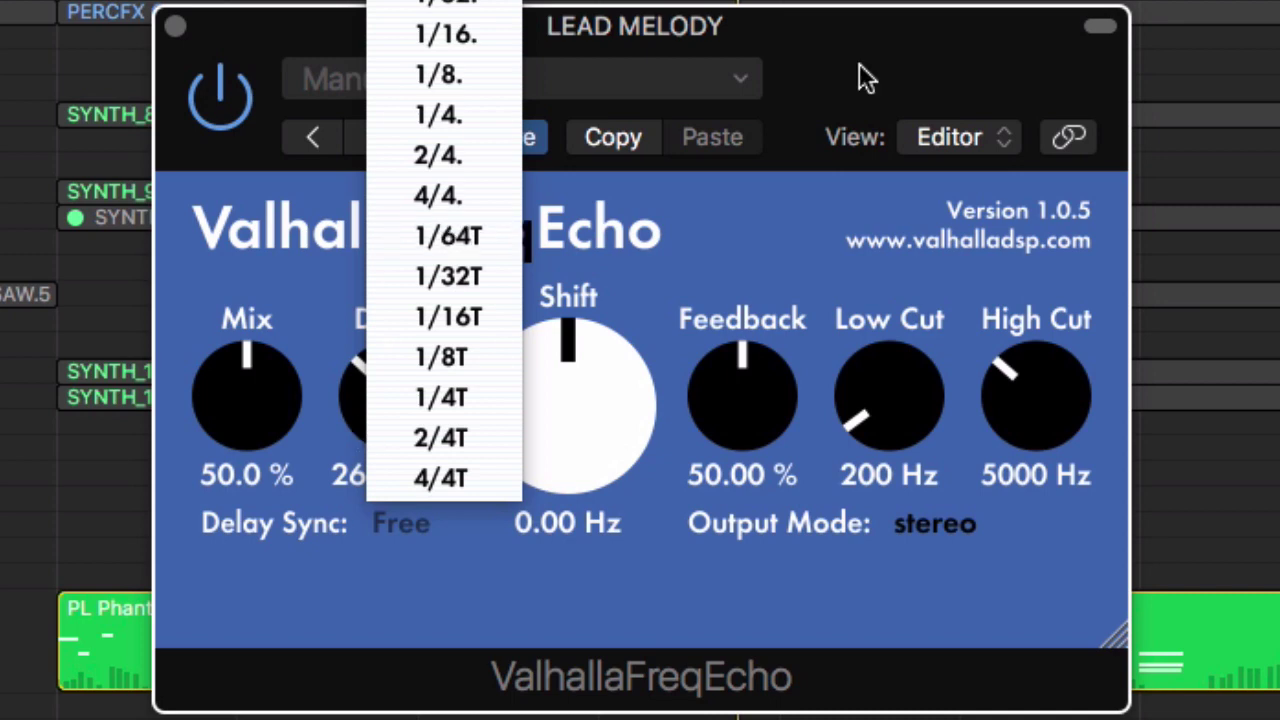
pyautogui.click(414, 563)
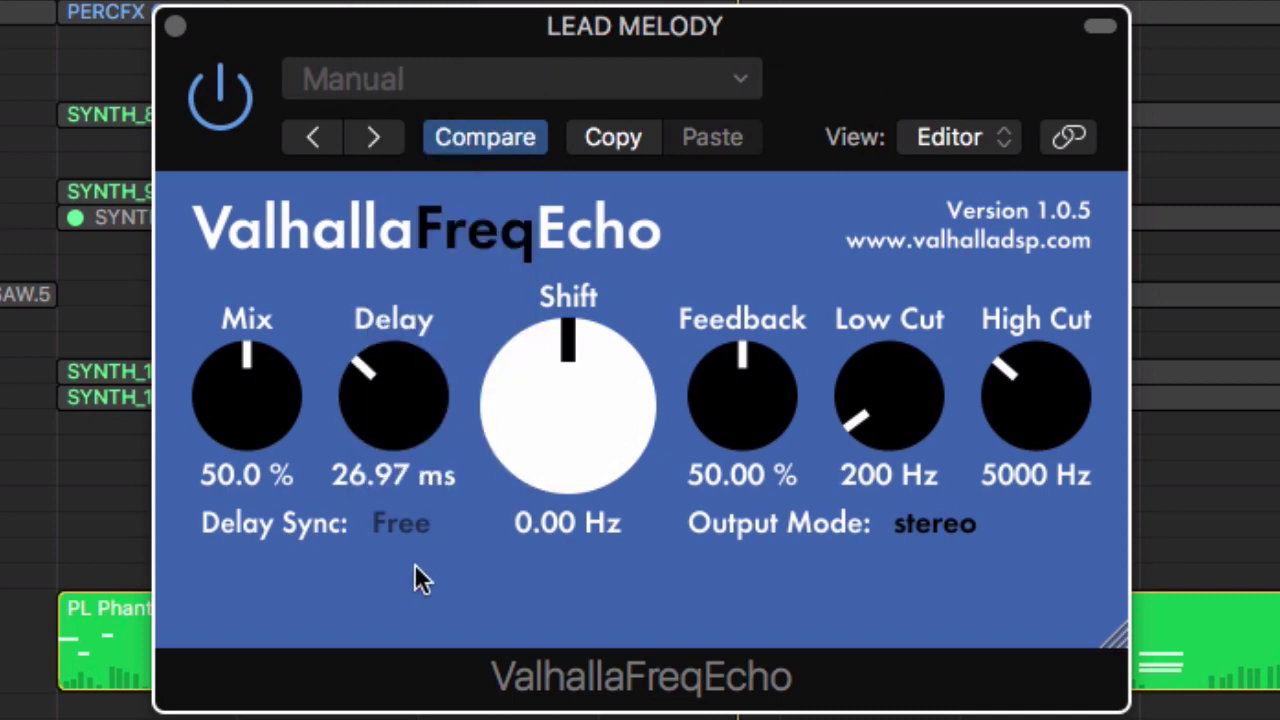
pyautogui.moveTo(411, 381); pyautogui.dragTo(411, 385)
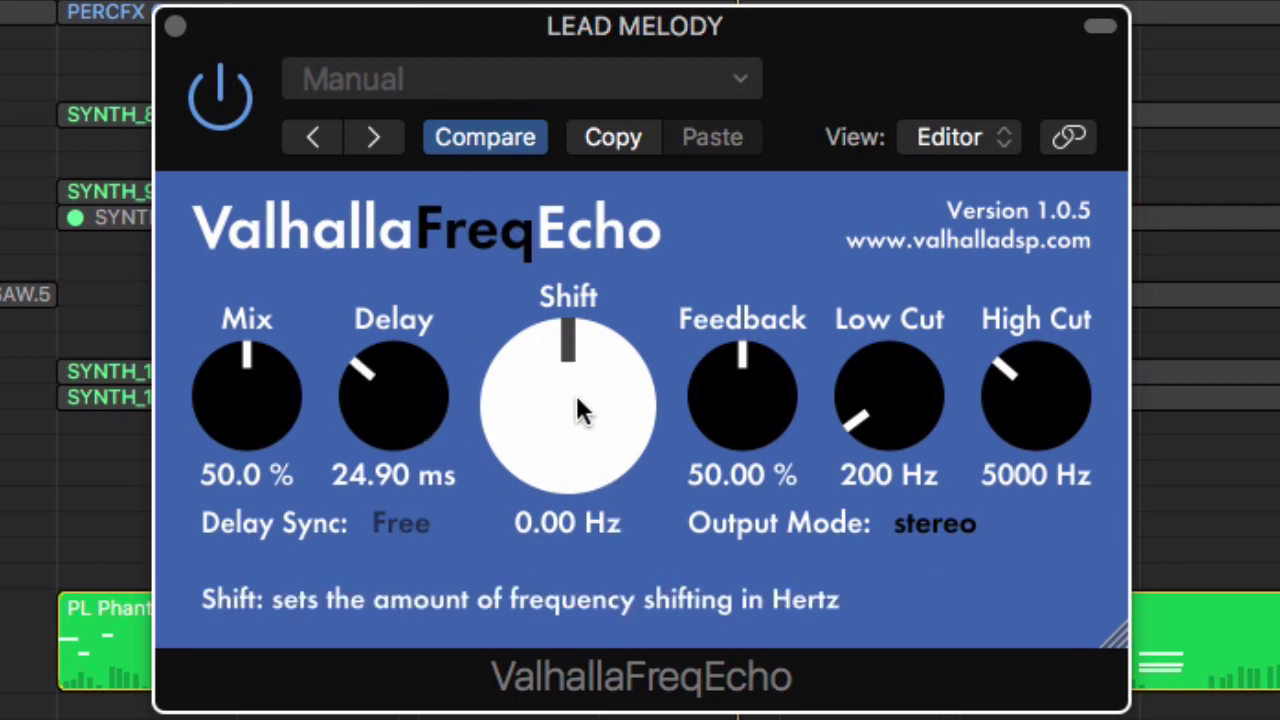
# Try the Shift control and set Feedback to 49.60 %, Low Cut to 160 Hz and High Cut to 4220 Hz.
pyautogui.moveTo(575, 400)
pyautogui.mouseDown()
pyautogui.moveTo(558, 600)
pyautogui.moveTo(550, 271)
pyautogui.moveTo(566, 400)
pyautogui.mouseUp()
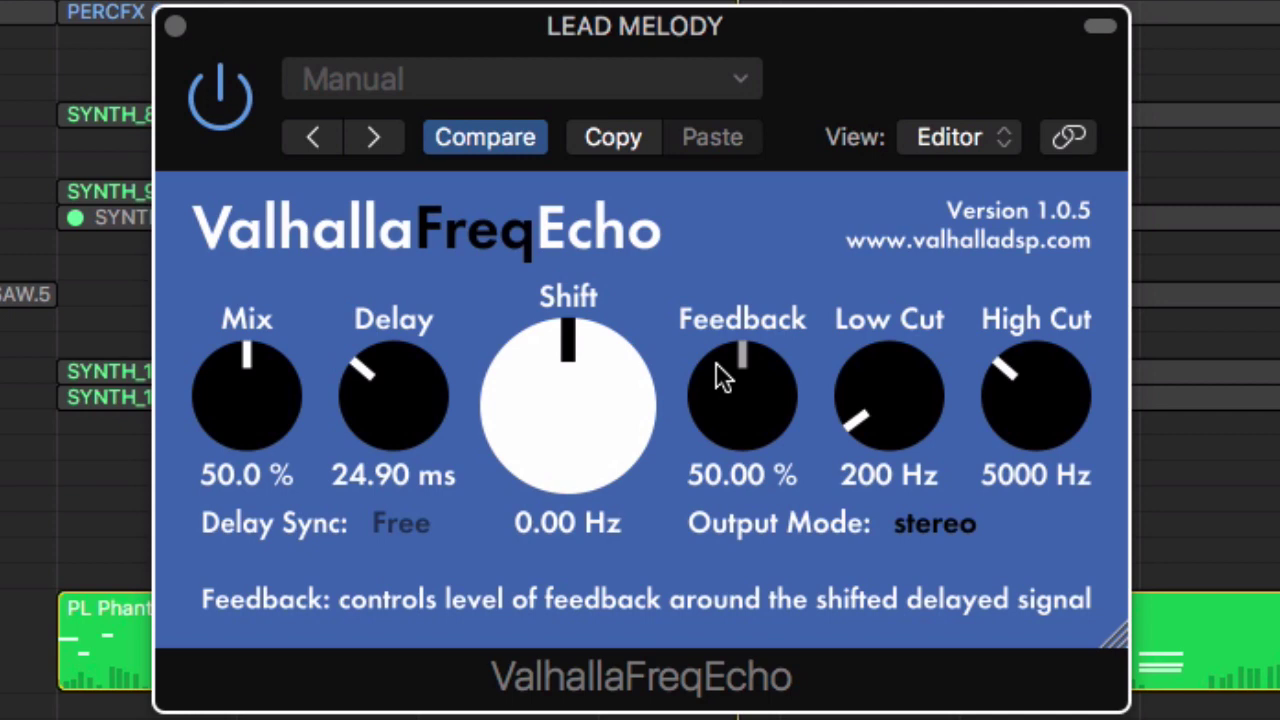
pyautogui.moveTo(715, 362); pyautogui.dragTo(660, 367)
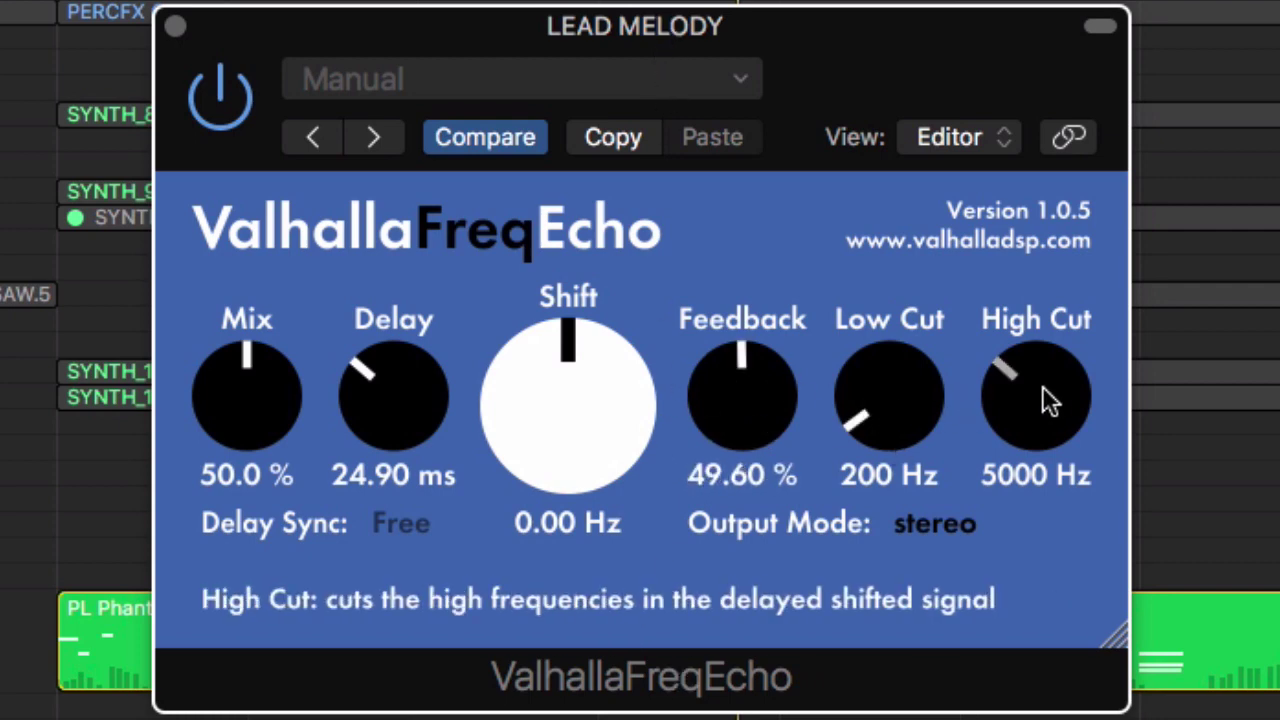
pyautogui.moveTo(890, 386)
pyautogui.mouseDown()
pyautogui.moveTo(890, 281)
pyautogui.moveTo(889, 395)
pyautogui.mouseUp()
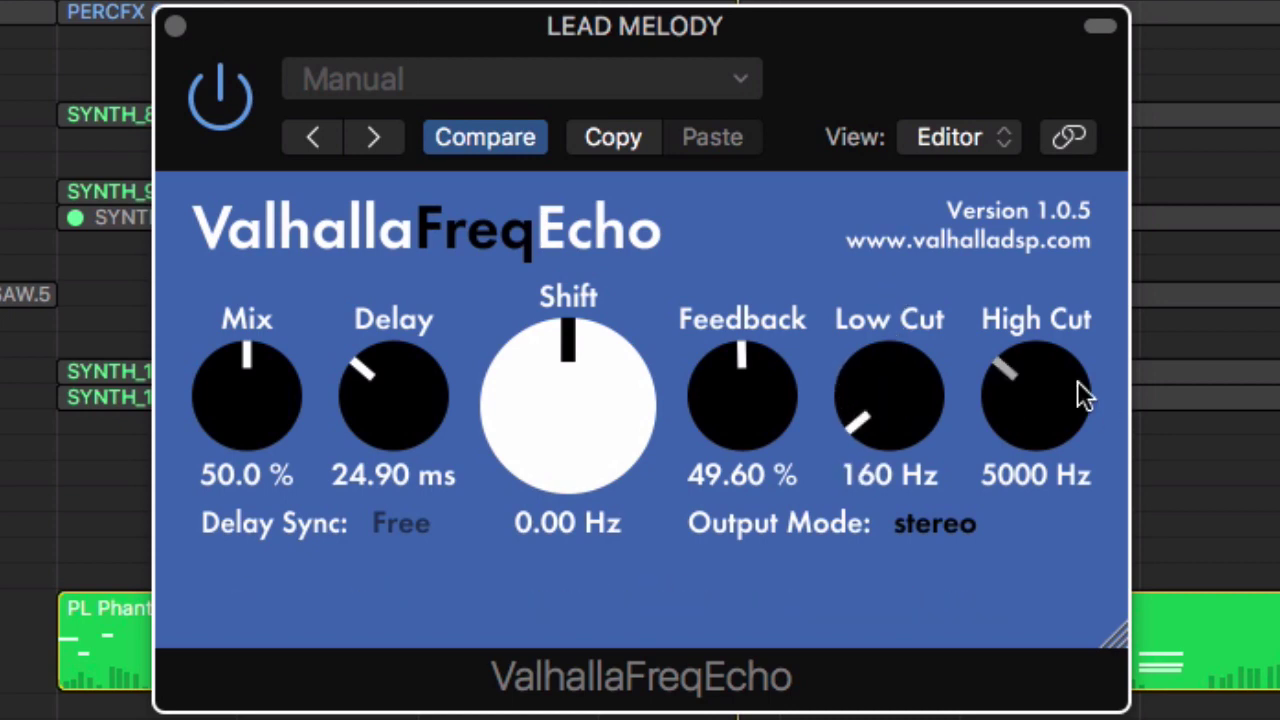
pyautogui.moveTo(1077, 380); pyautogui.dragTo(1035, 397)
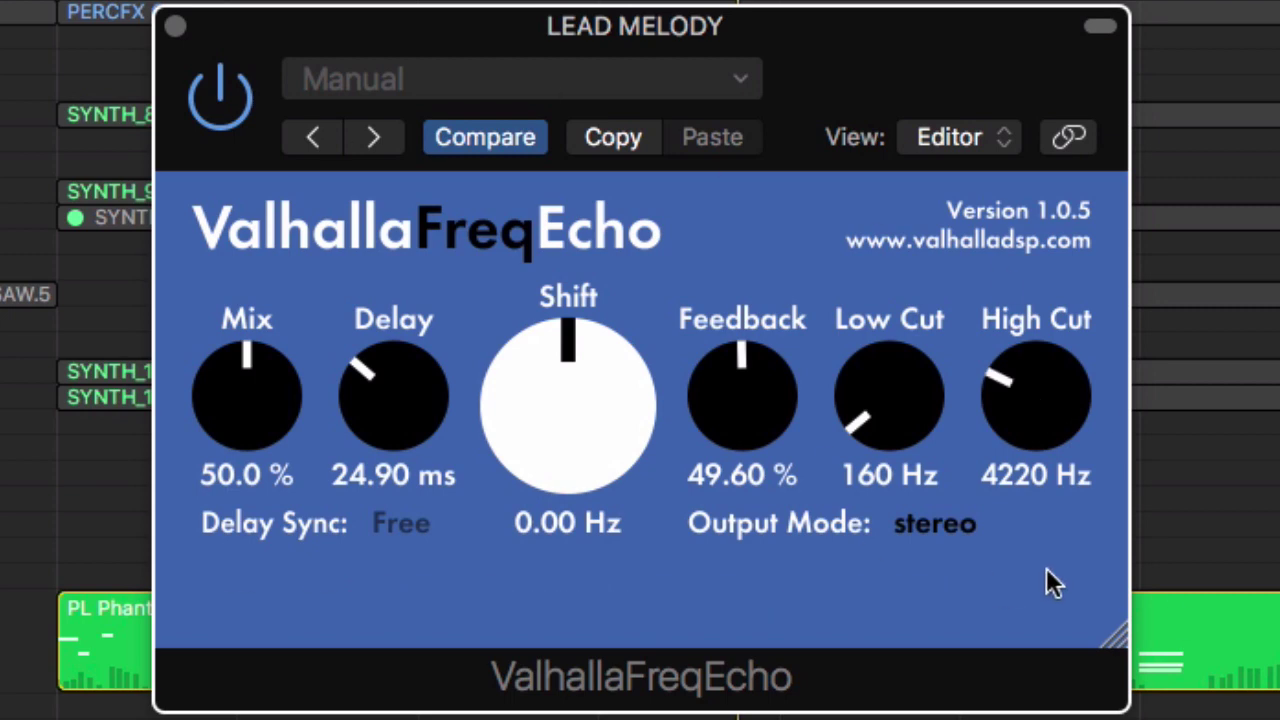
# Reposition the plugin window and vary the Mix between 11.6 % and 49.6 %, settling it at 50.8 %.
pyautogui.moveTo(645, 20); pyautogui.dragTo(660, 0)
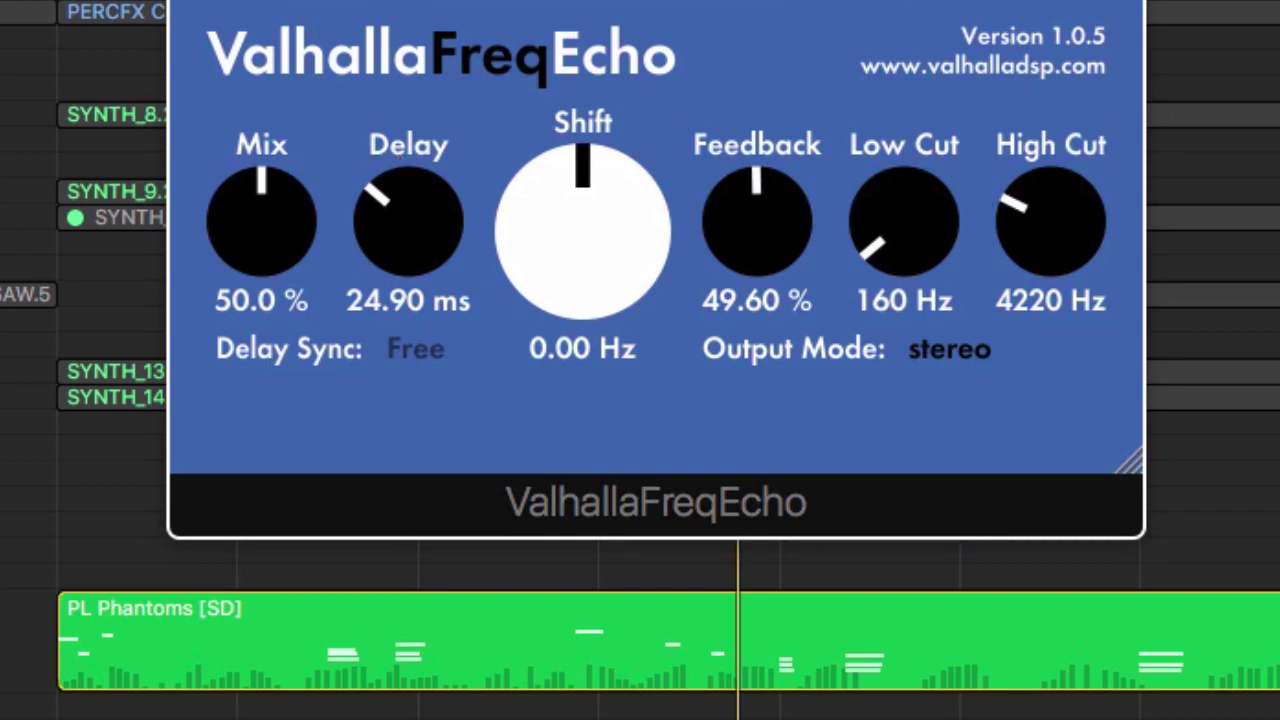
pyautogui.moveTo(309, 209); pyautogui.dragTo(279, 398)
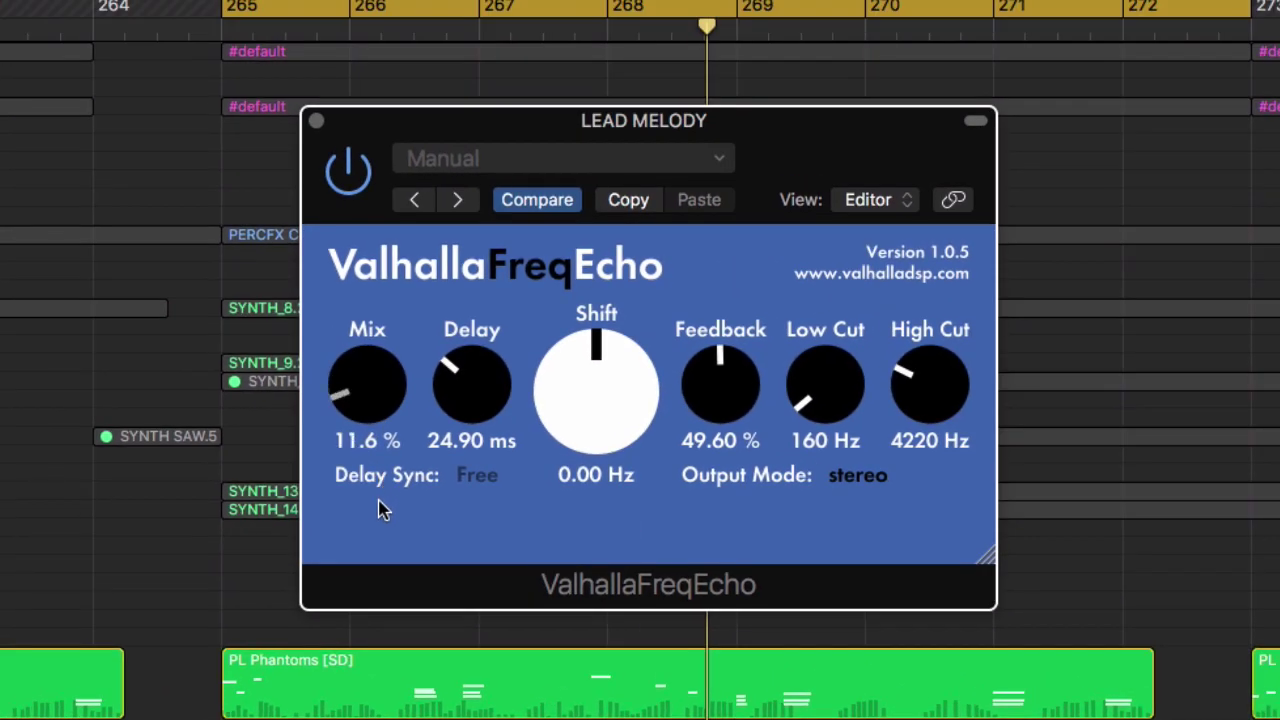
pyautogui.moveTo(380, 510); pyautogui.dragTo(369, 386)
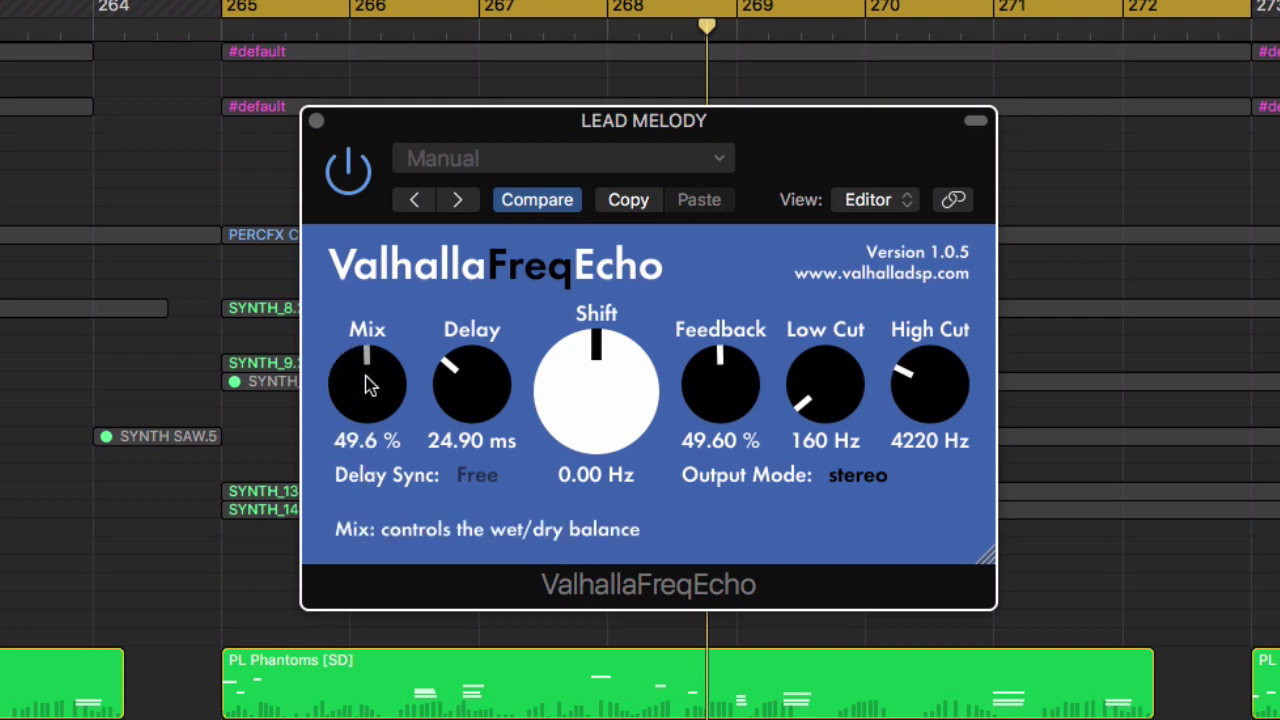
pyautogui.moveTo(368, 386)
pyautogui.mouseDown()
pyautogui.moveTo(362, 477)
pyautogui.moveTo(360, 360)
pyautogui.moveTo(357, 374)
pyautogui.mouseUp()
# Raise the Delay time to 228.24 ms and the Low Cut to 1020 Hz.
pyautogui.moveTo(457, 376); pyautogui.dragTo(470, 316)
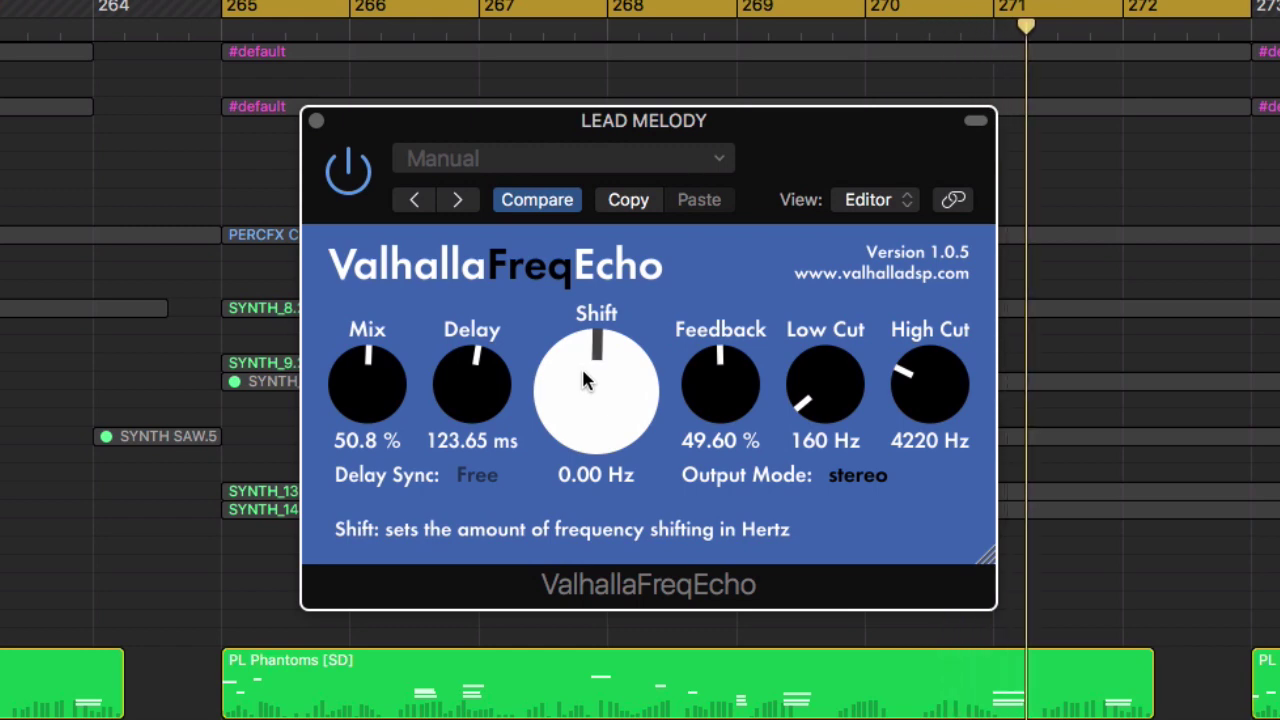
pyautogui.moveTo(480, 395); pyautogui.dragTo(467, 362)
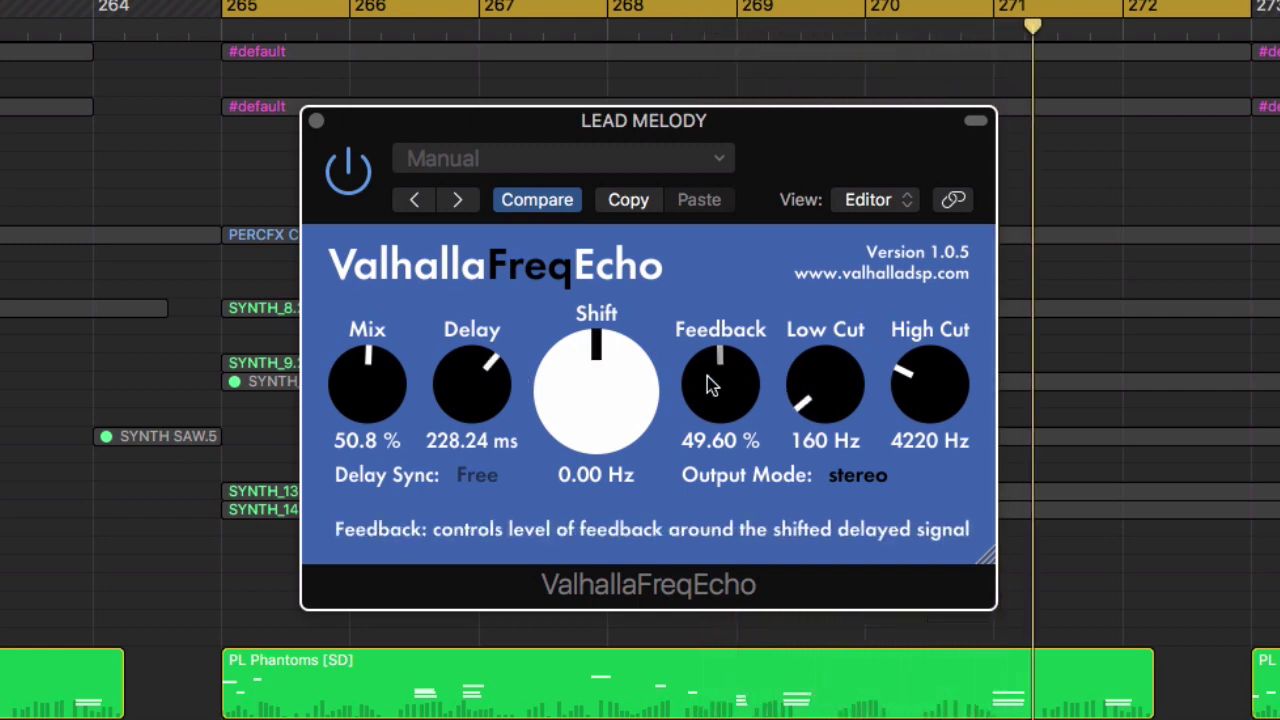
pyautogui.moveTo(797, 408); pyautogui.dragTo(830, 331)
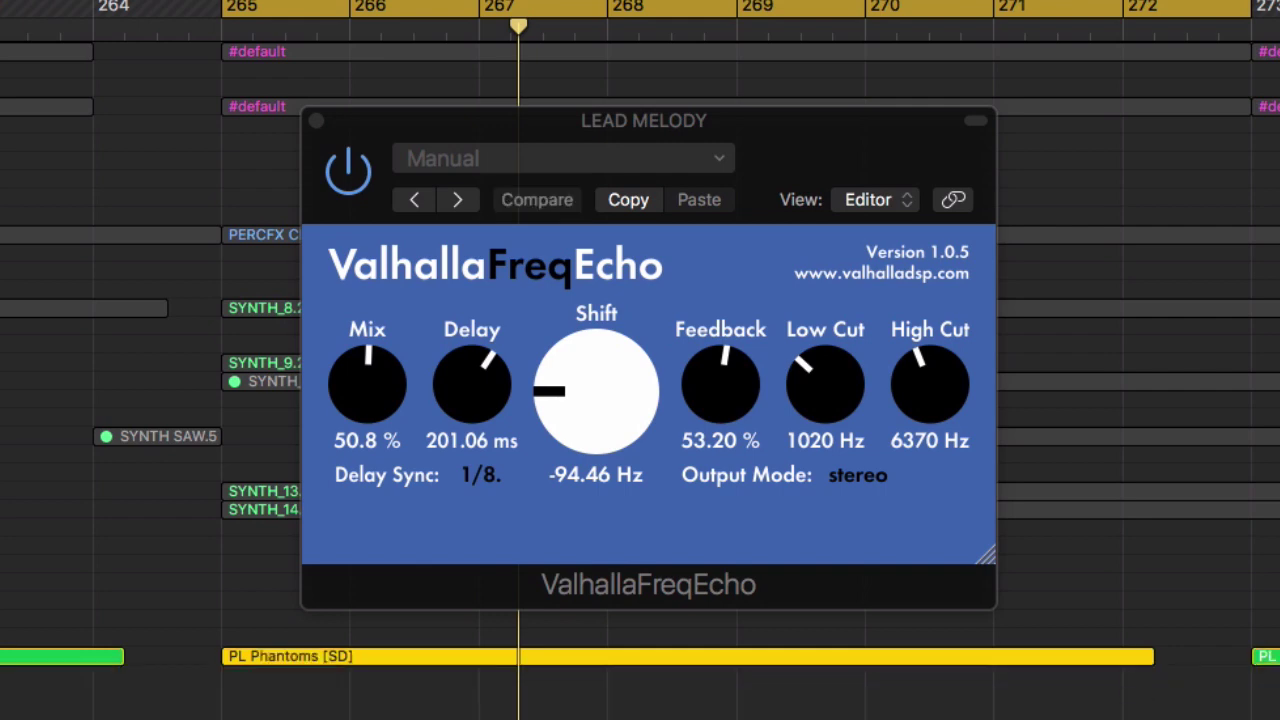
# Bring the end of the LEAD MELODY region near bar 280 into an enlarged timeline view.
pyautogui.hscroll(15, 963, 717)
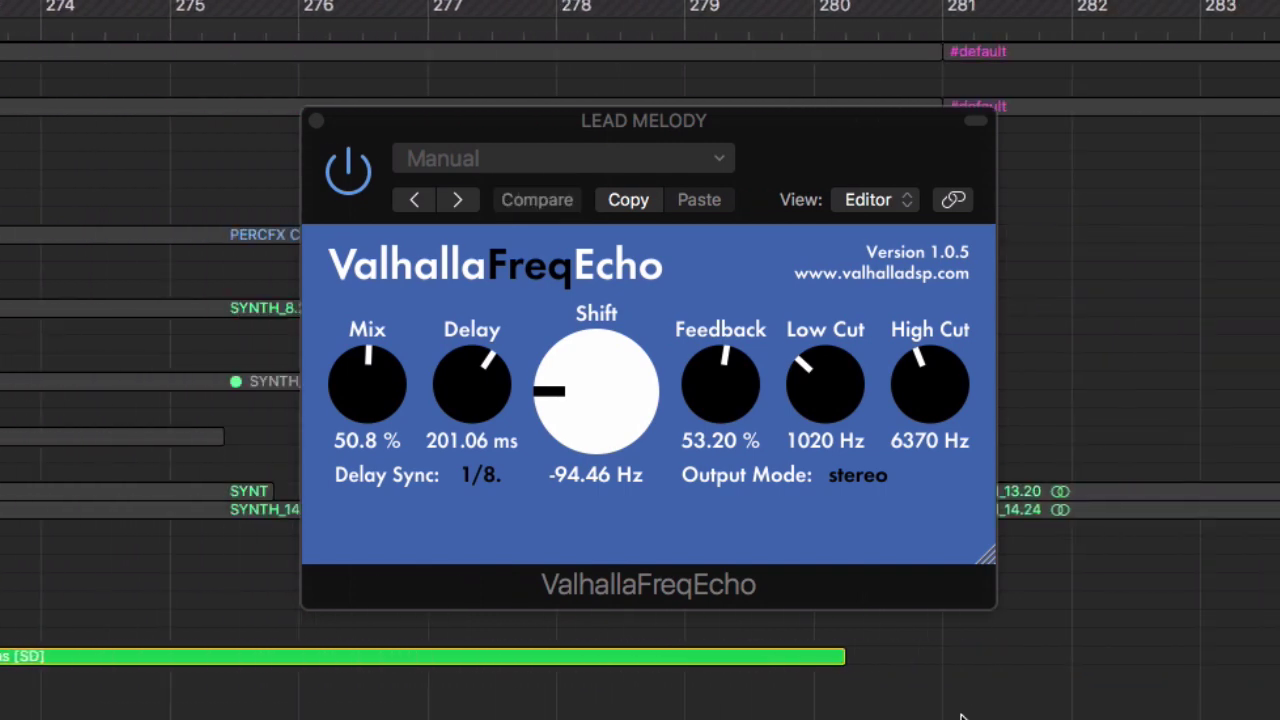
pyautogui.press('super+Down')
pyautogui.press('super+Down')
pyautogui.press('super+Down')
pyautogui.scroll(3, 610, 703)
pyautogui.scroll(5, 648, 660)
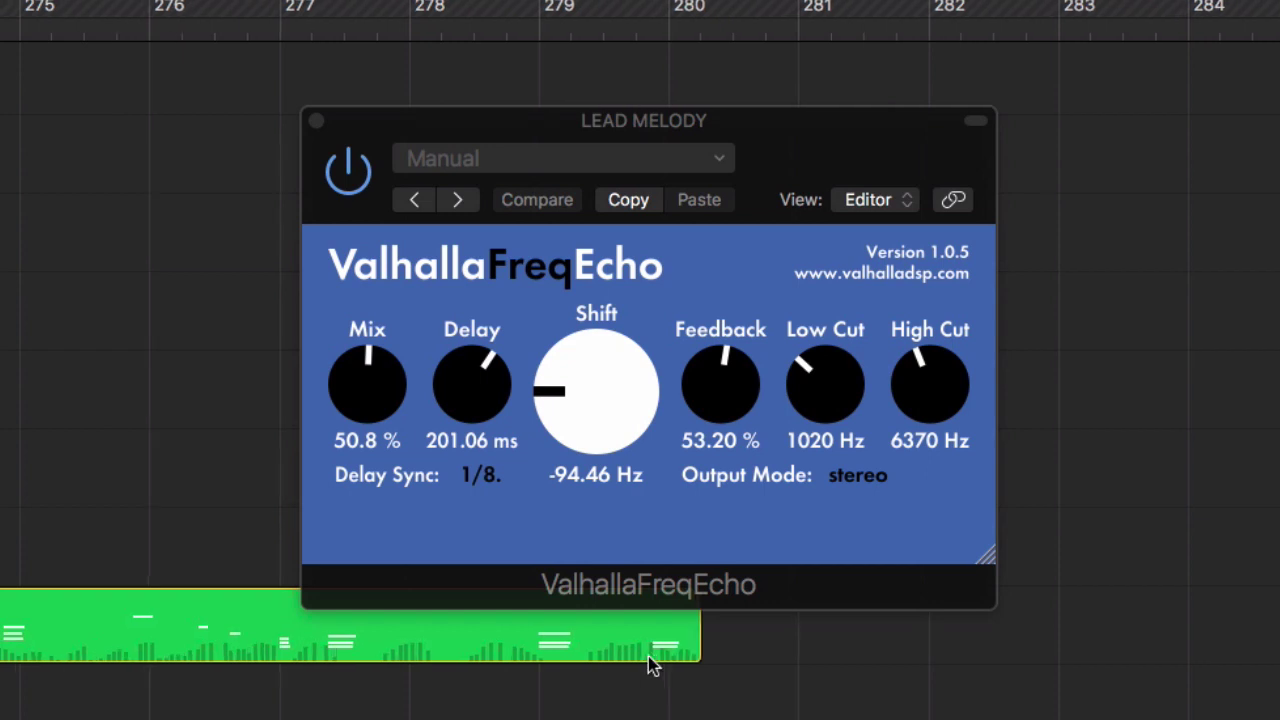
pyautogui.hscroll(5, 648, 660)
pyautogui.hscroll(2, 648, 664)
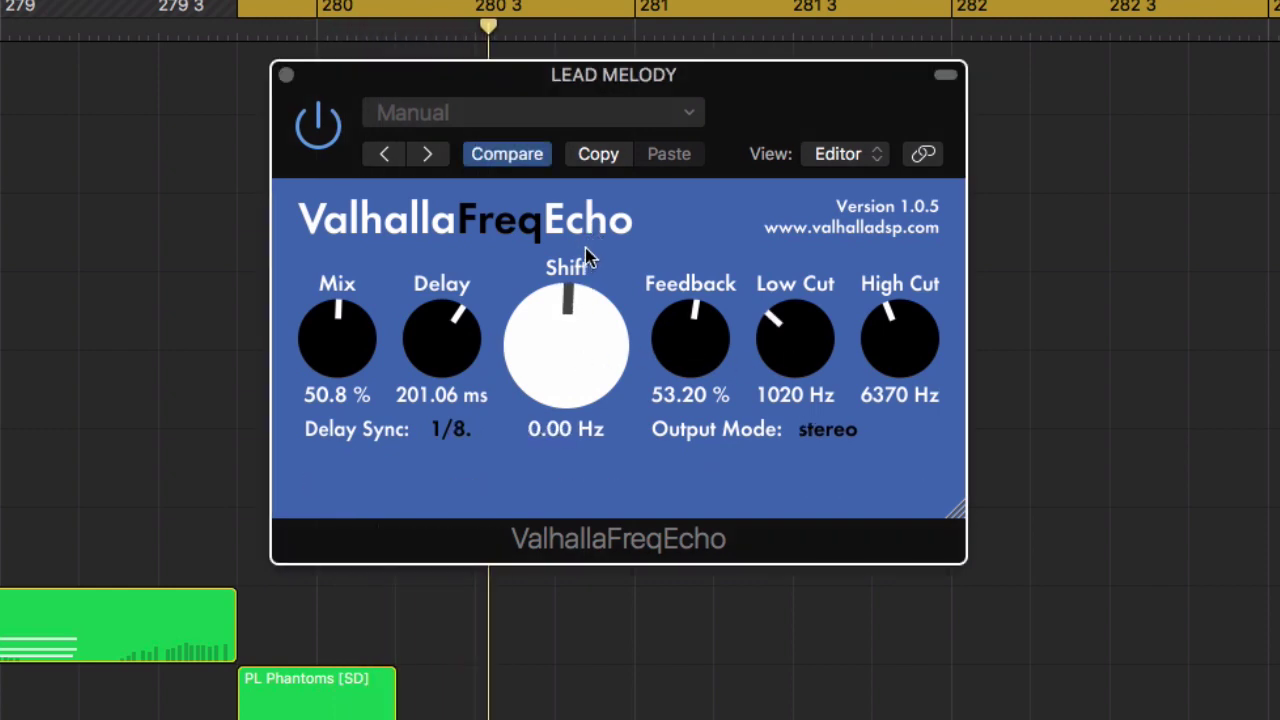
# Raise the Feedback to 89.20 % and the frequency Shift to 0.08 Hz.
pyautogui.moveTo(686, 270); pyautogui.dragTo(686, 243)
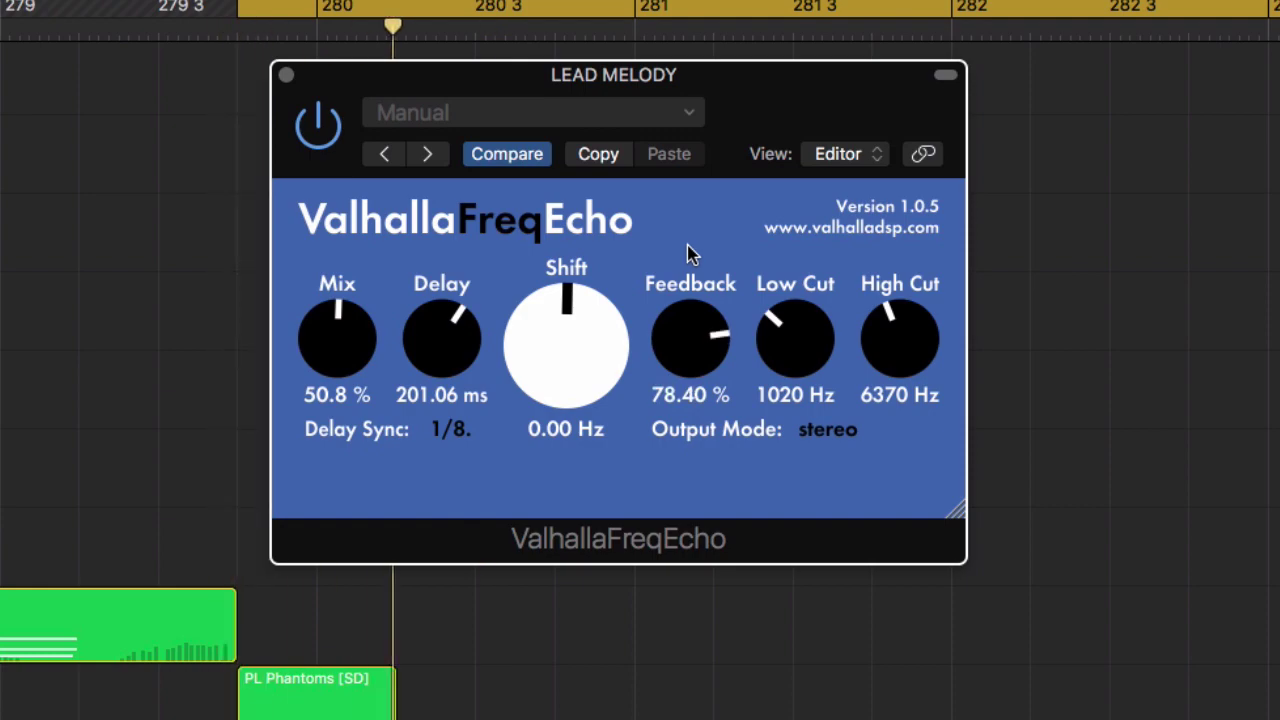
pyautogui.moveTo(573, 331); pyautogui.dragTo(589, 243)
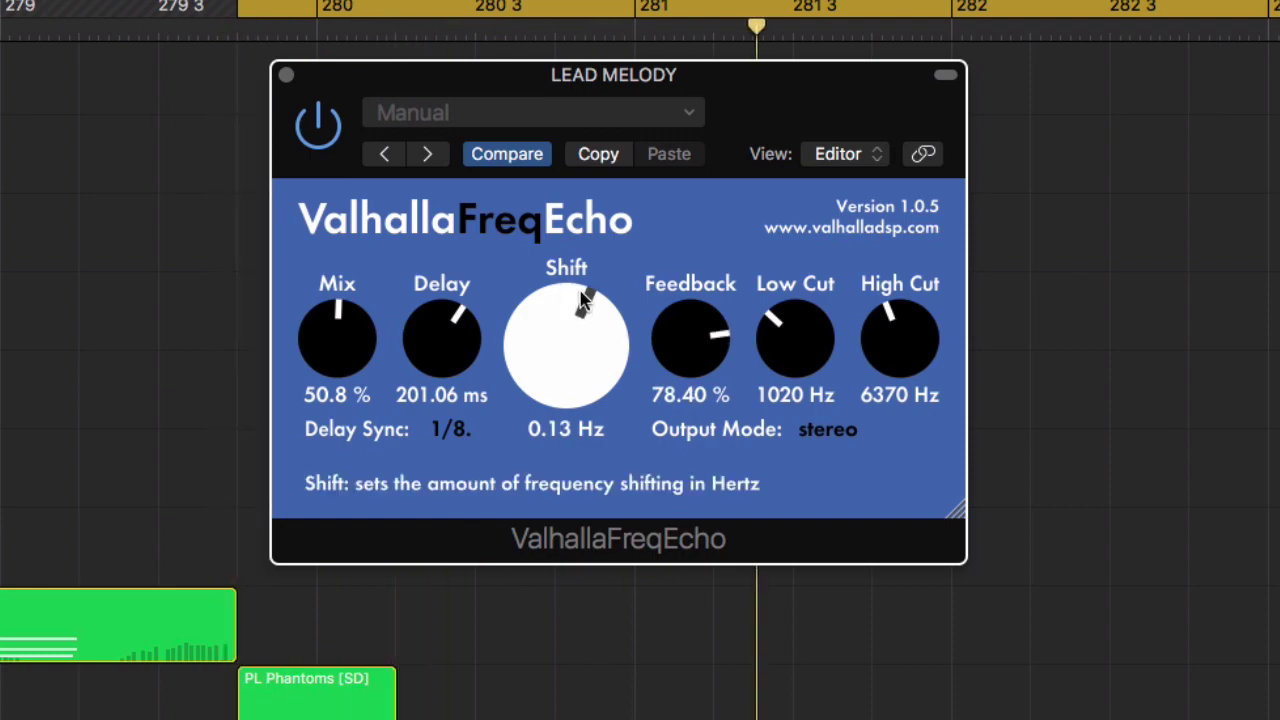
pyautogui.moveTo(695, 258); pyautogui.dragTo(690, 206)
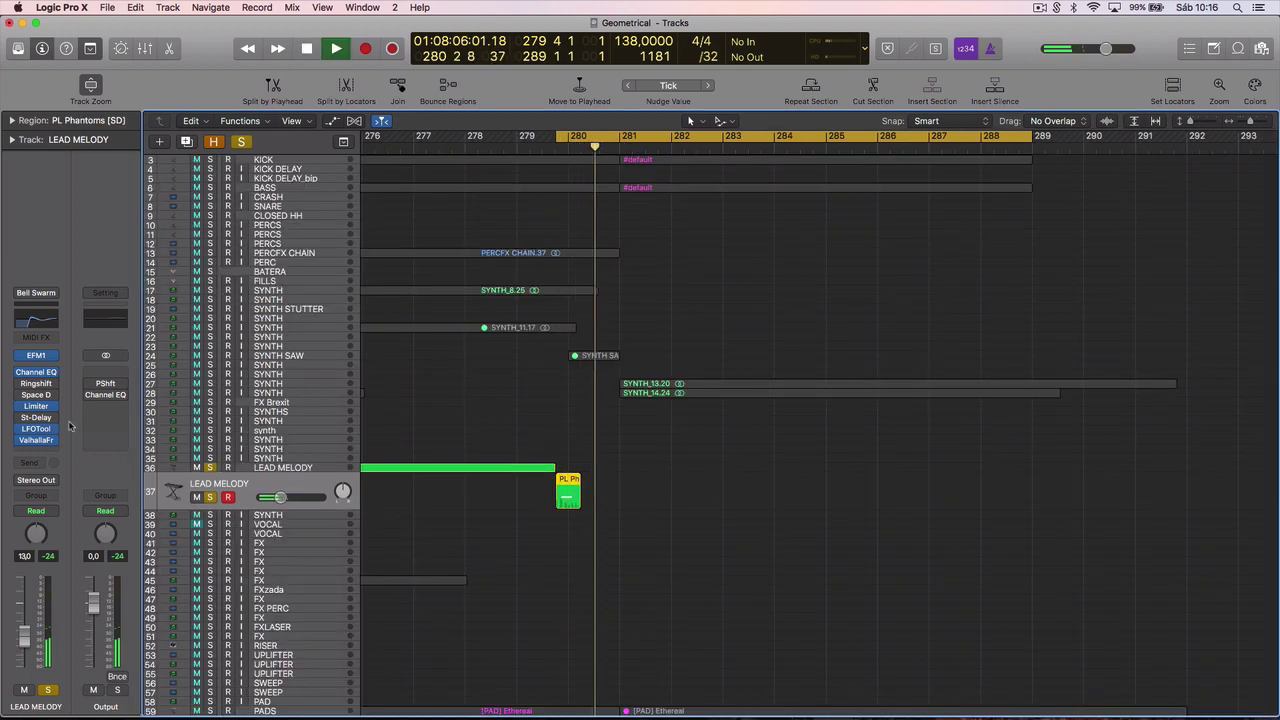
# Reopen ValhallaFreqEcho on the LEAD MELODY channel strip and toggle playback.
pyautogui.click(34, 441)
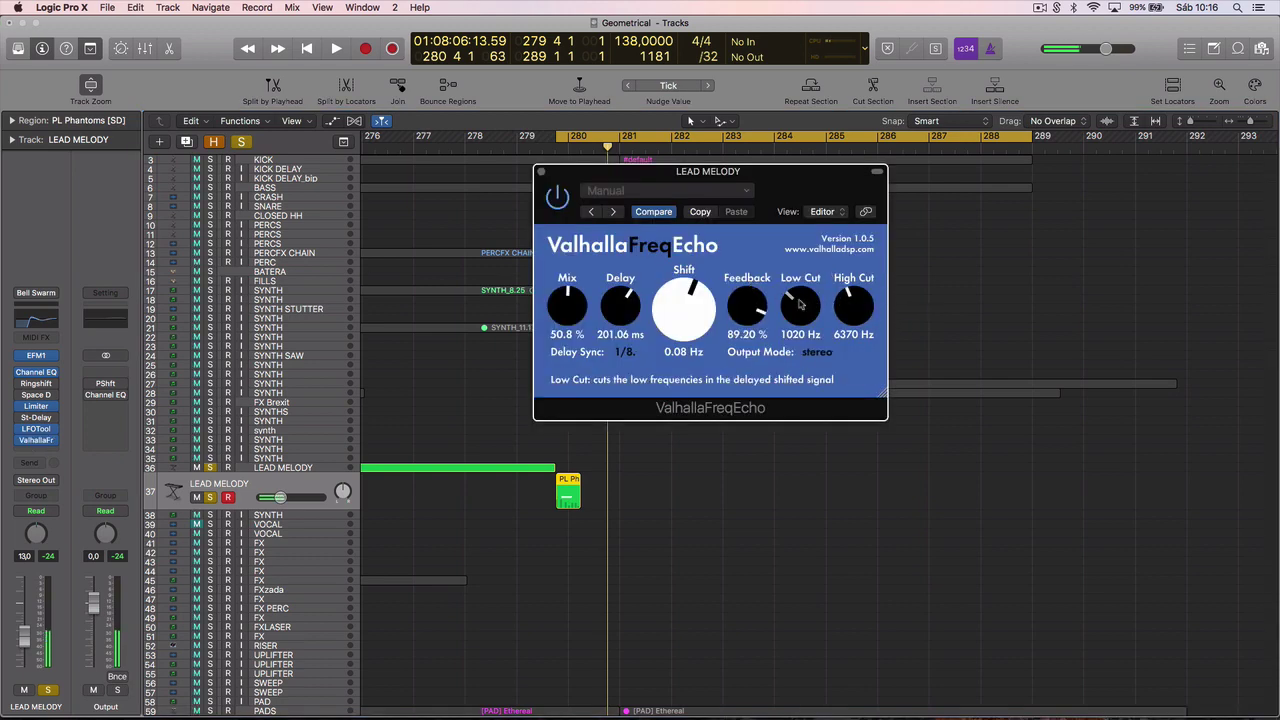
pyautogui.press('space')
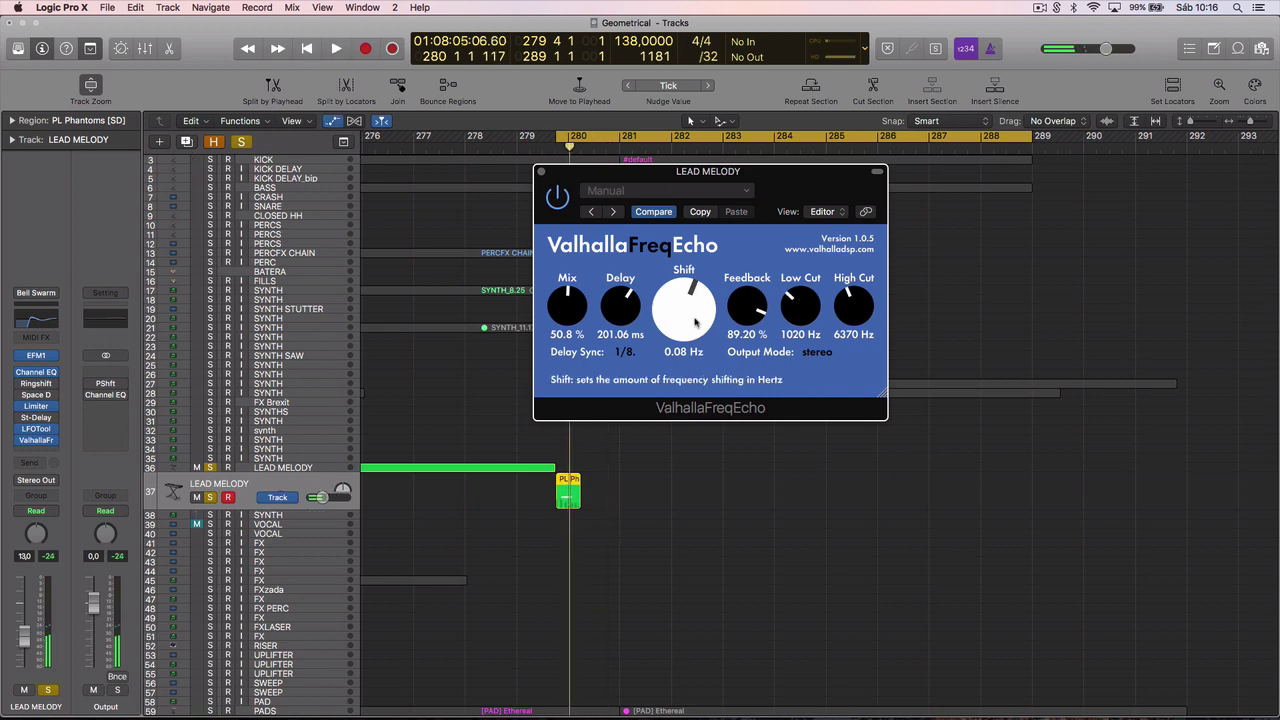
# Show automation on the LEAD MELODY track and assign its lane to the ValhallaFreqEcho shift parameter.
pyautogui.press('a')
pyautogui.click(283, 519)
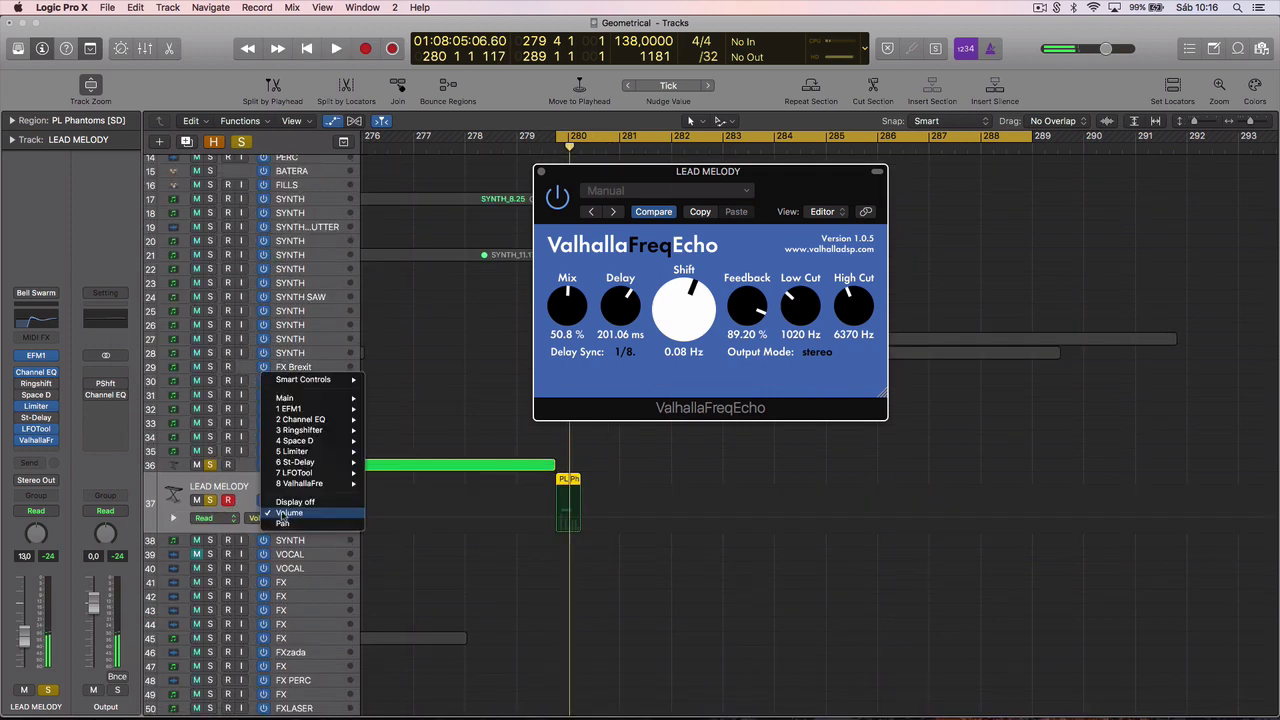
pyautogui.moveTo(303, 485)
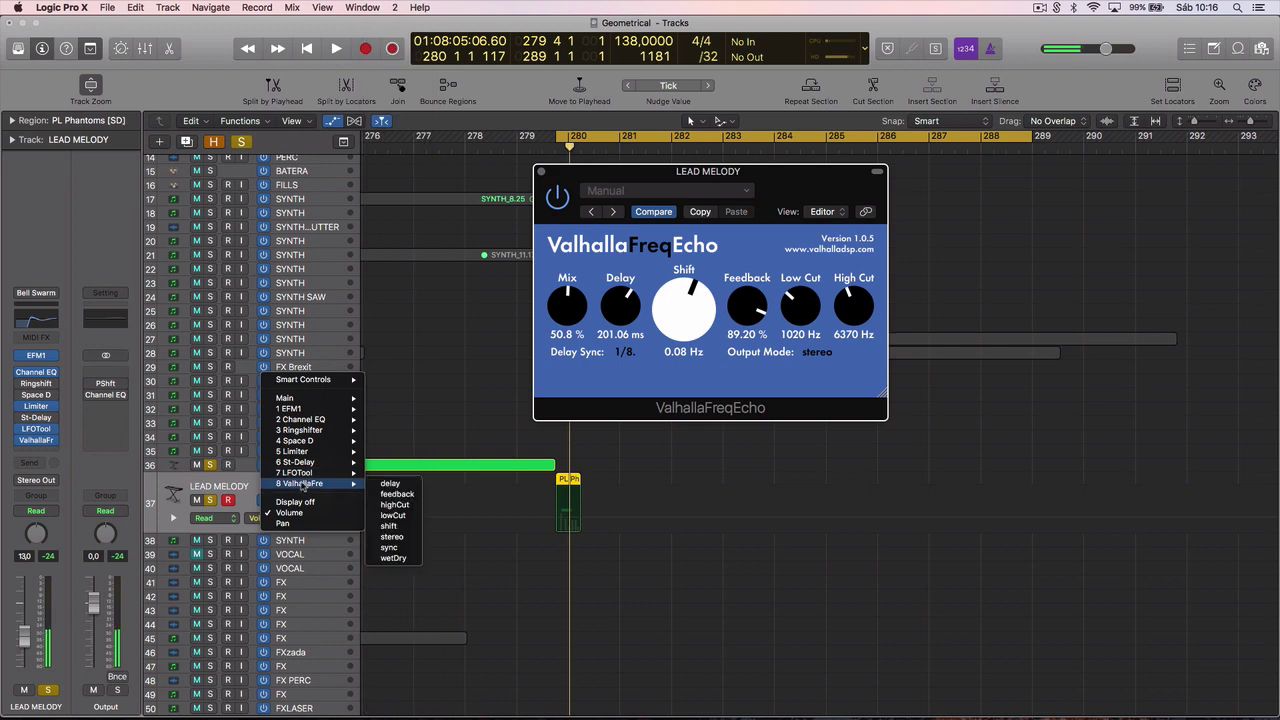
pyautogui.click(389, 527)
# Draw zigzag shift automation on the LEAD MELODY track from bar 280 to 289, with points between 0.16 and 1.00.
pyautogui.press('space')
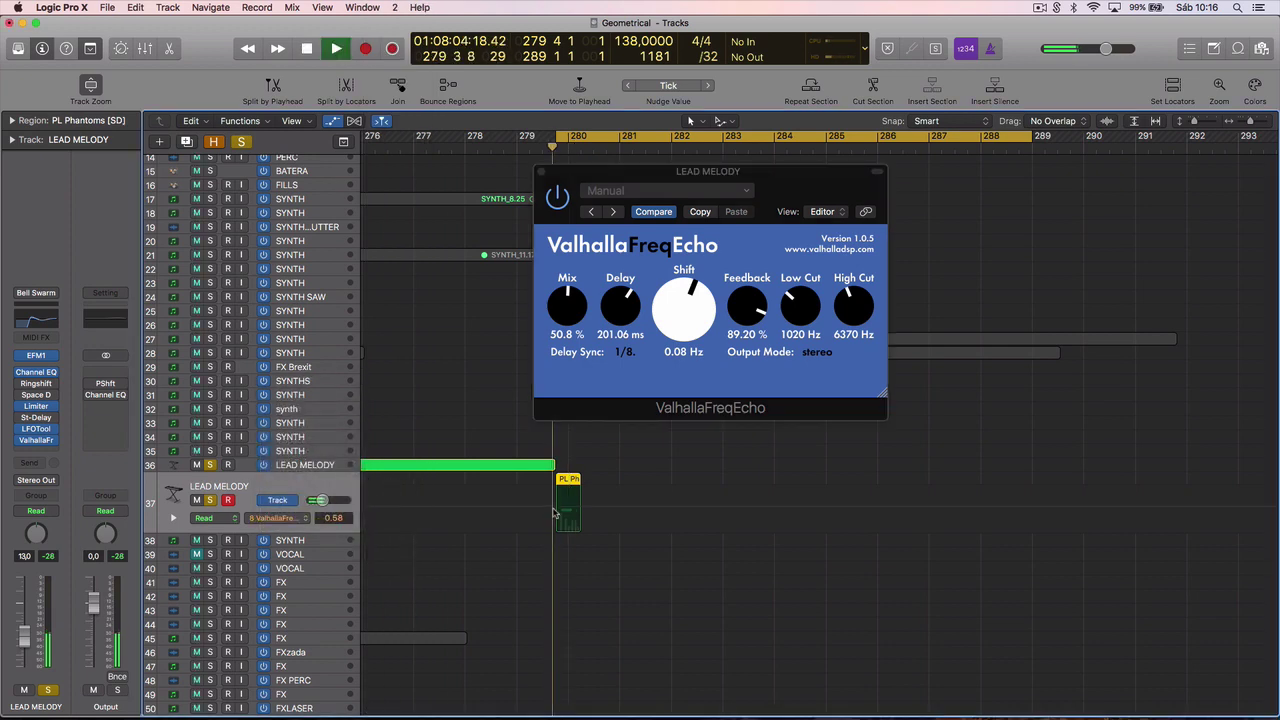
pyautogui.press('space')
pyautogui.click(553, 511)
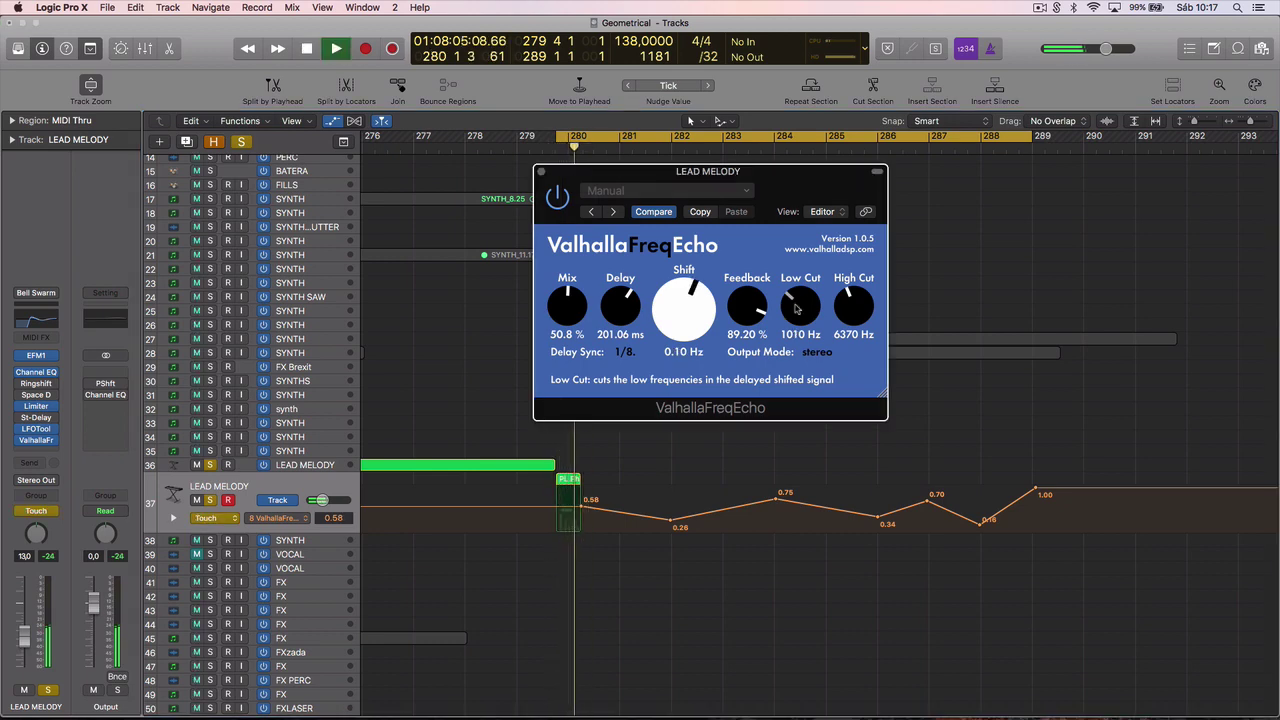
# Record Touch automation of the ValhallaFreqEcho Low Cut and Delay during playback up to about bar 284.
pyautogui.click(797, 309)
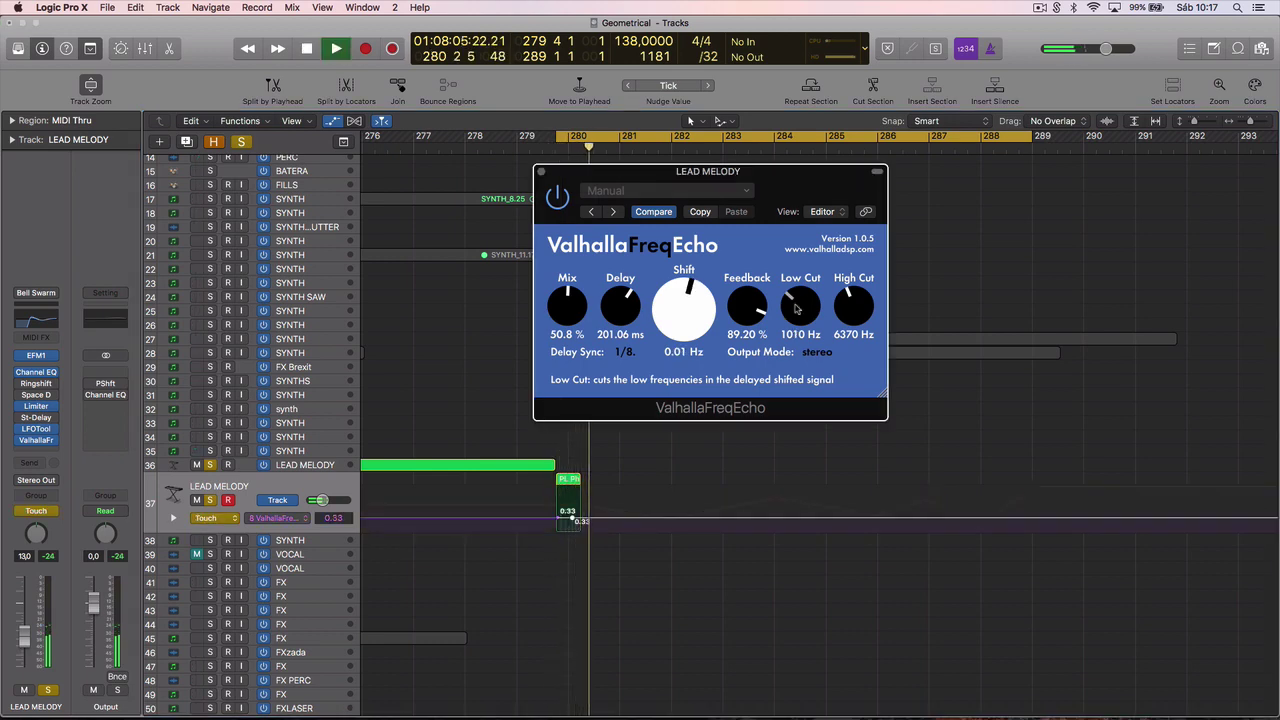
pyautogui.moveTo(798, 281); pyautogui.dragTo(824, 261)
pyautogui.press('space')
# Set the ValhallaFreqEcho Delay Sync to Free and toggle playback.
pyautogui.click(623, 352)
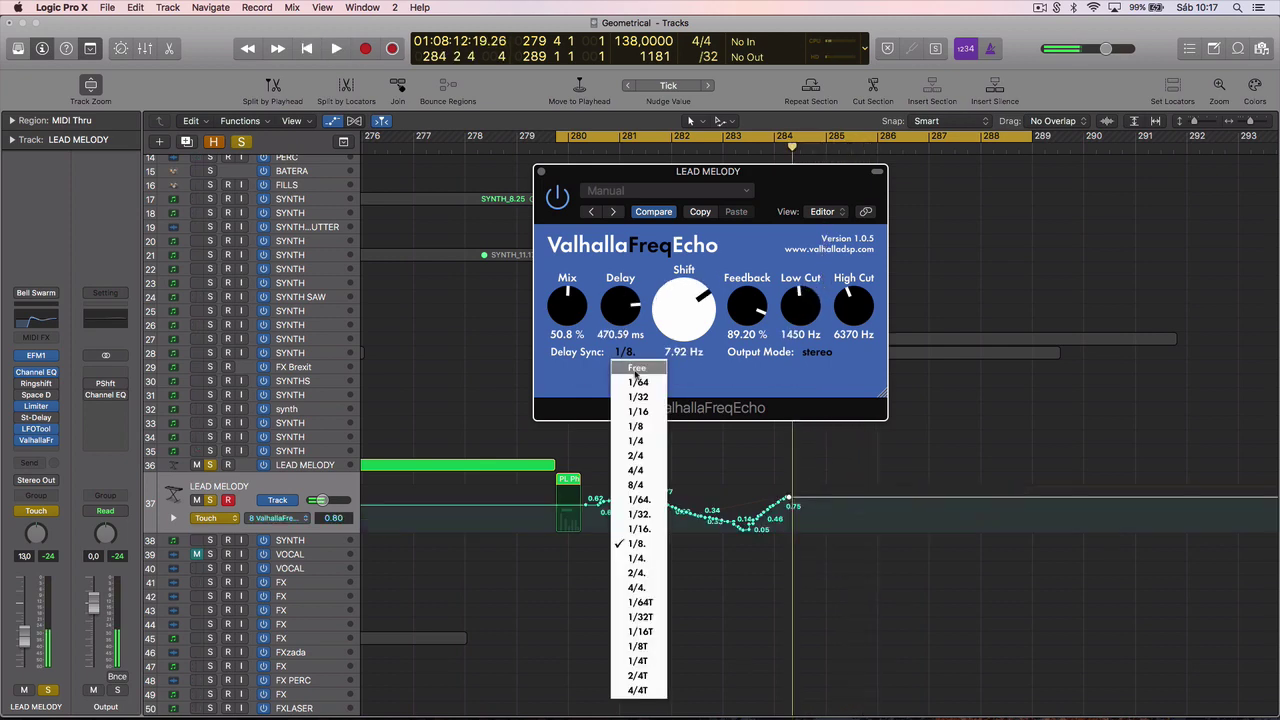
pyautogui.click(636, 370)
pyautogui.press('space')
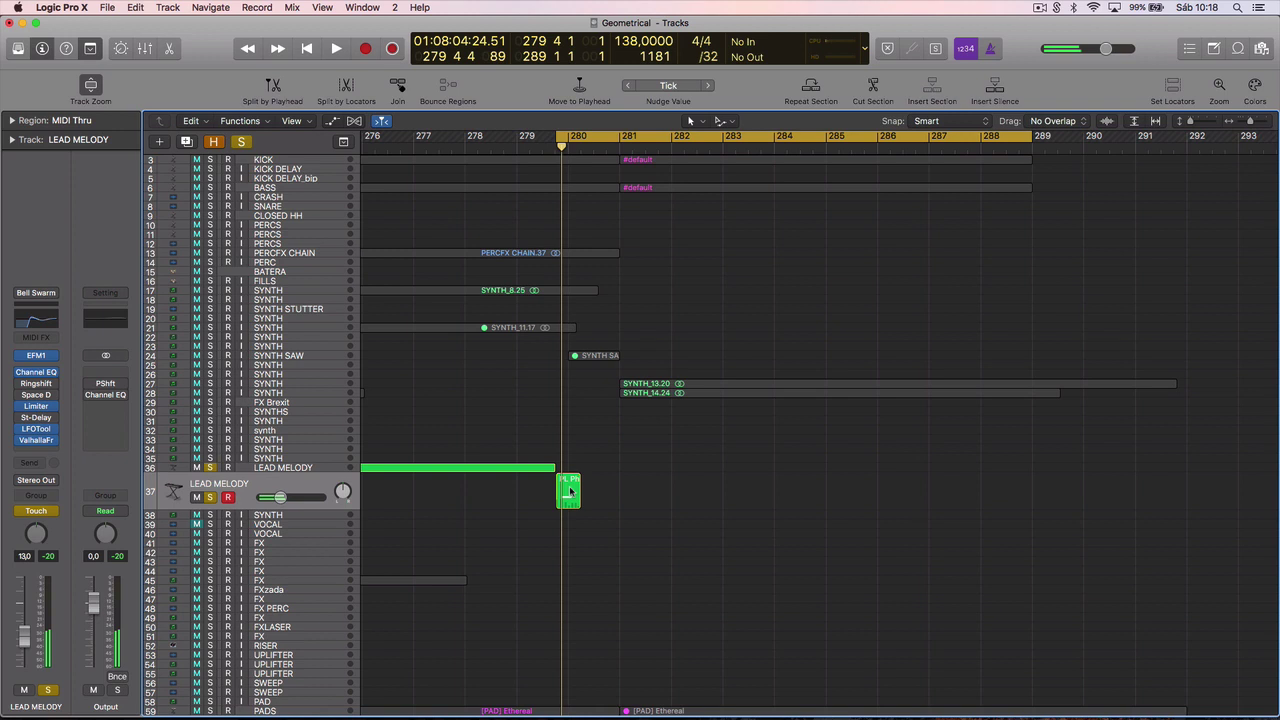
# Bounce the short LEAD MELODY region near bar 280 in place to a new audio track.
pyautogui.rightClick(570, 489)
pyautogui.click(597, 492)
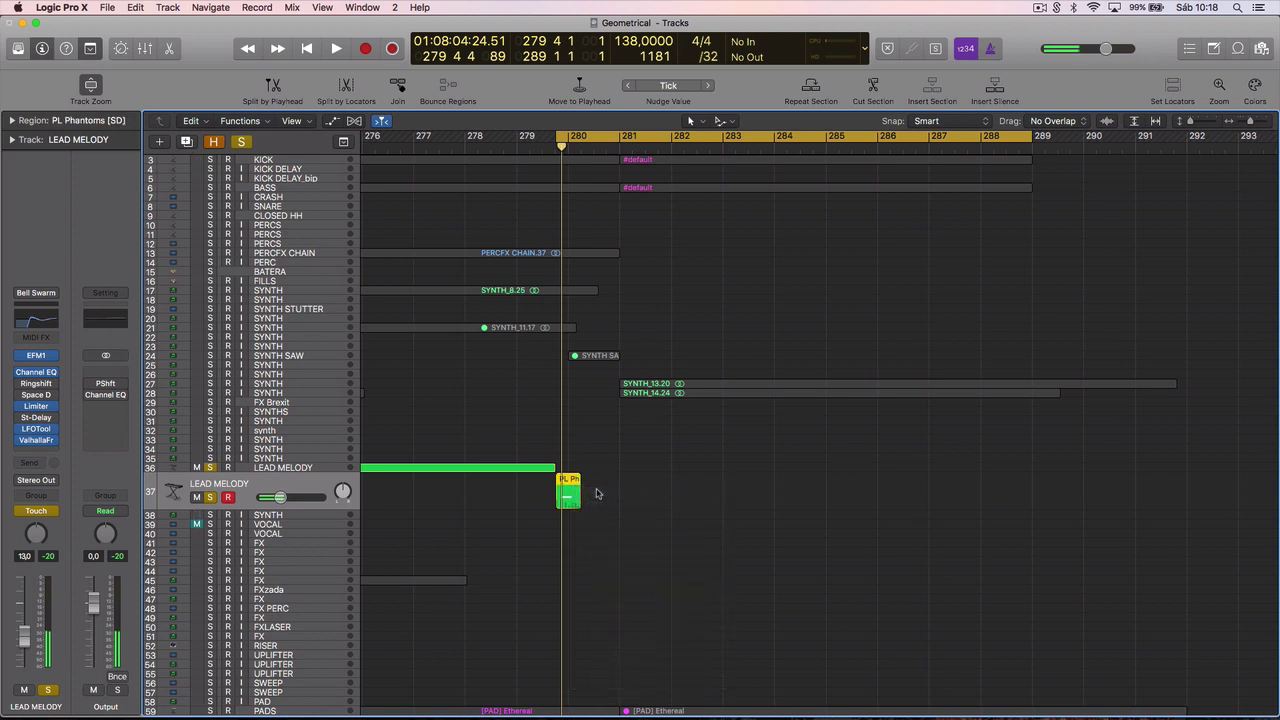
pyautogui.press('Return')
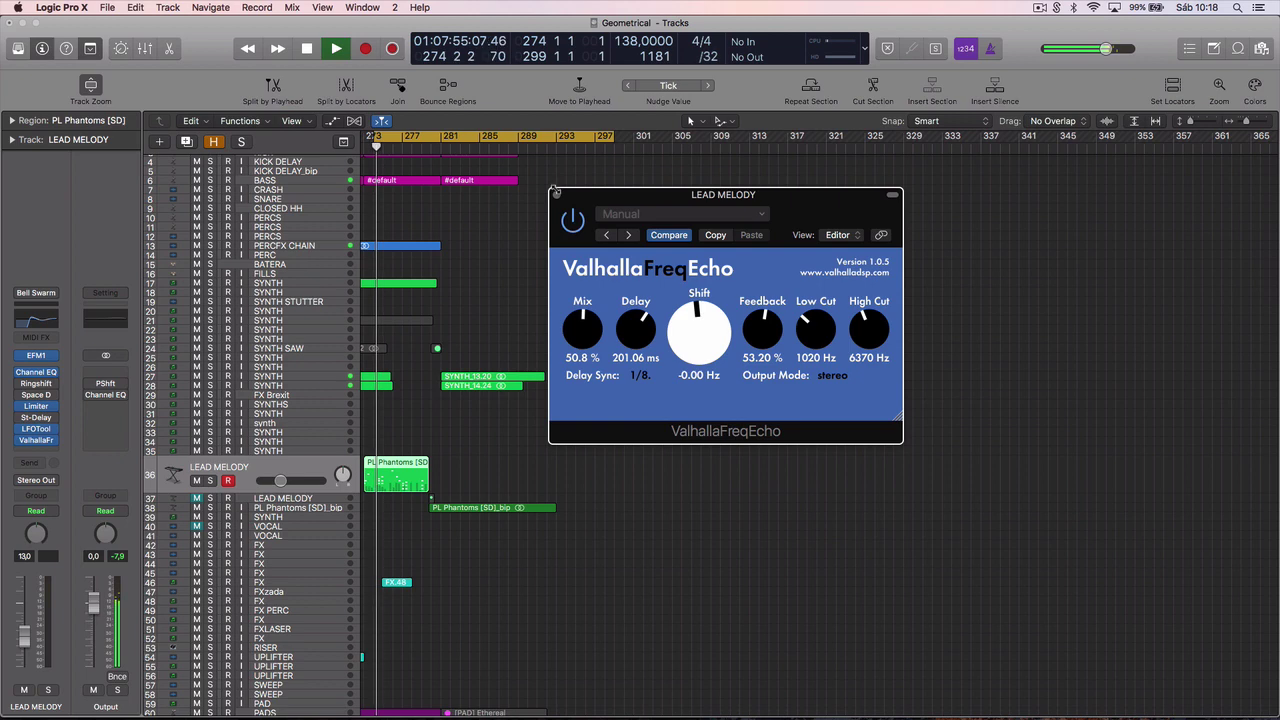
# Close the ValhallaFreqEcho window and select the PL Phantoms [SD]_bip track while the arrangement plays.
pyautogui.click(554, 191)
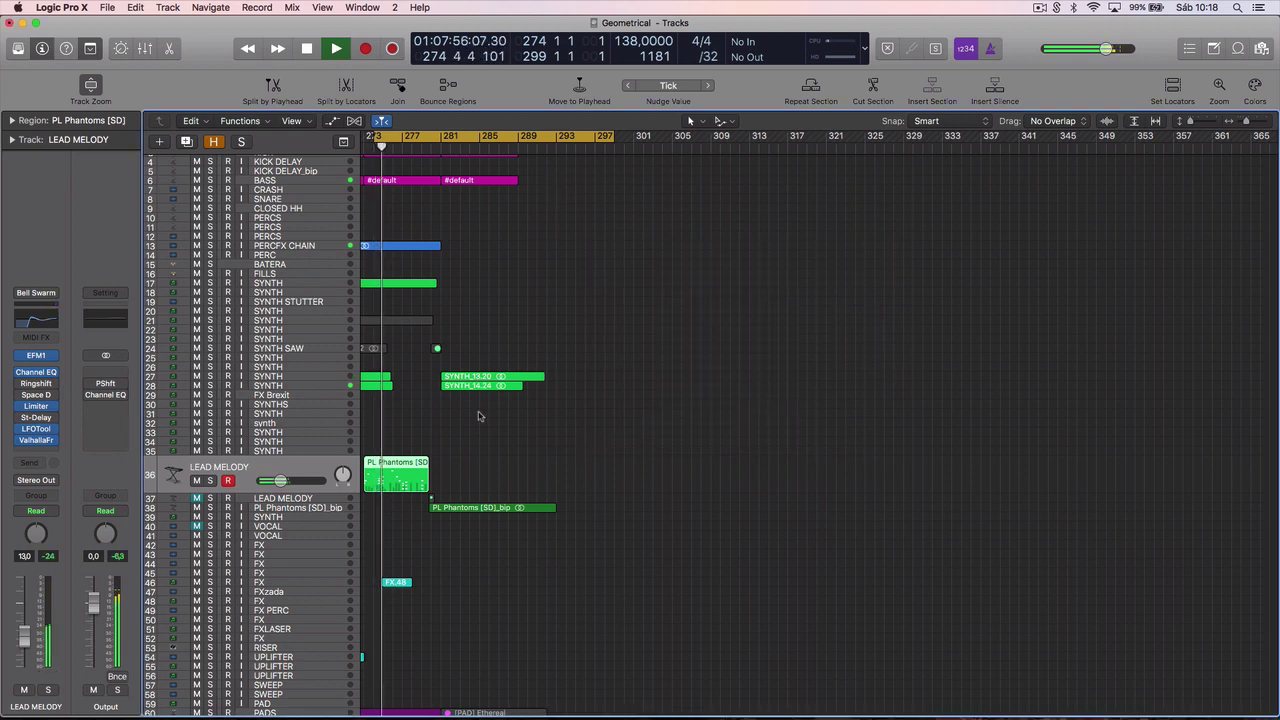
pyautogui.hscroll(2, 478, 416)
pyautogui.scroll(6, 478, 416)
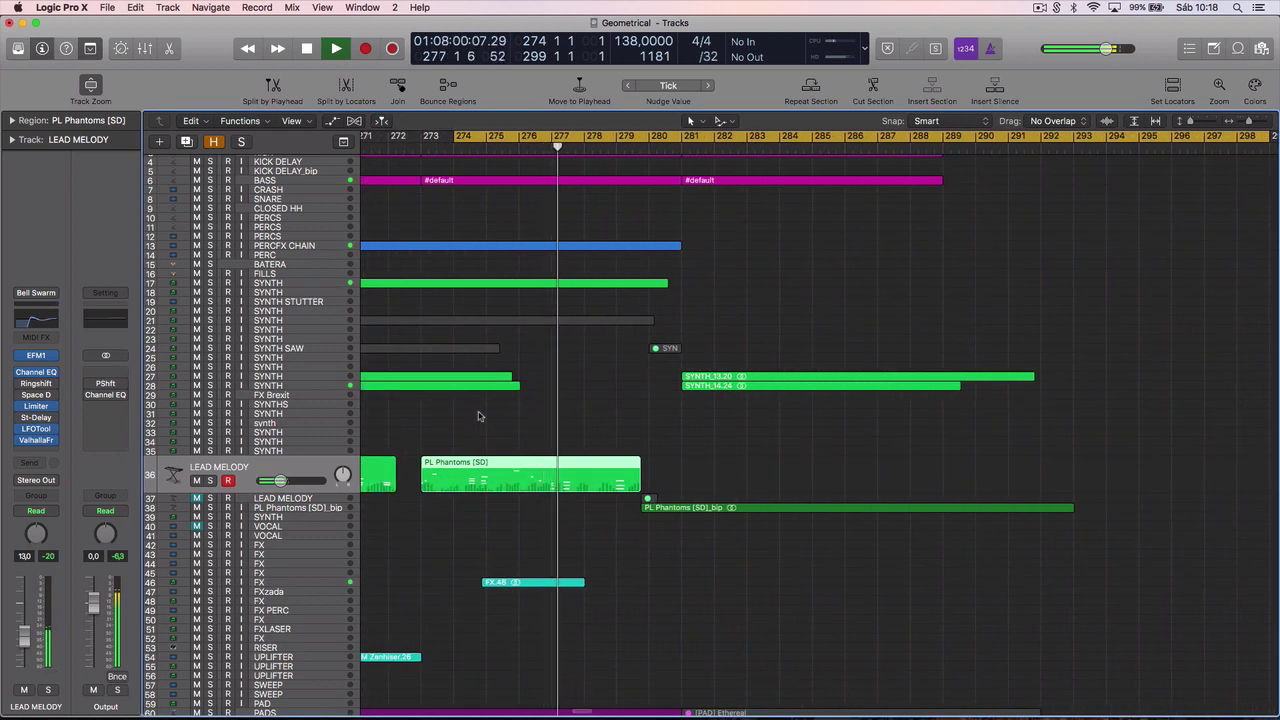
pyautogui.click(290, 508)
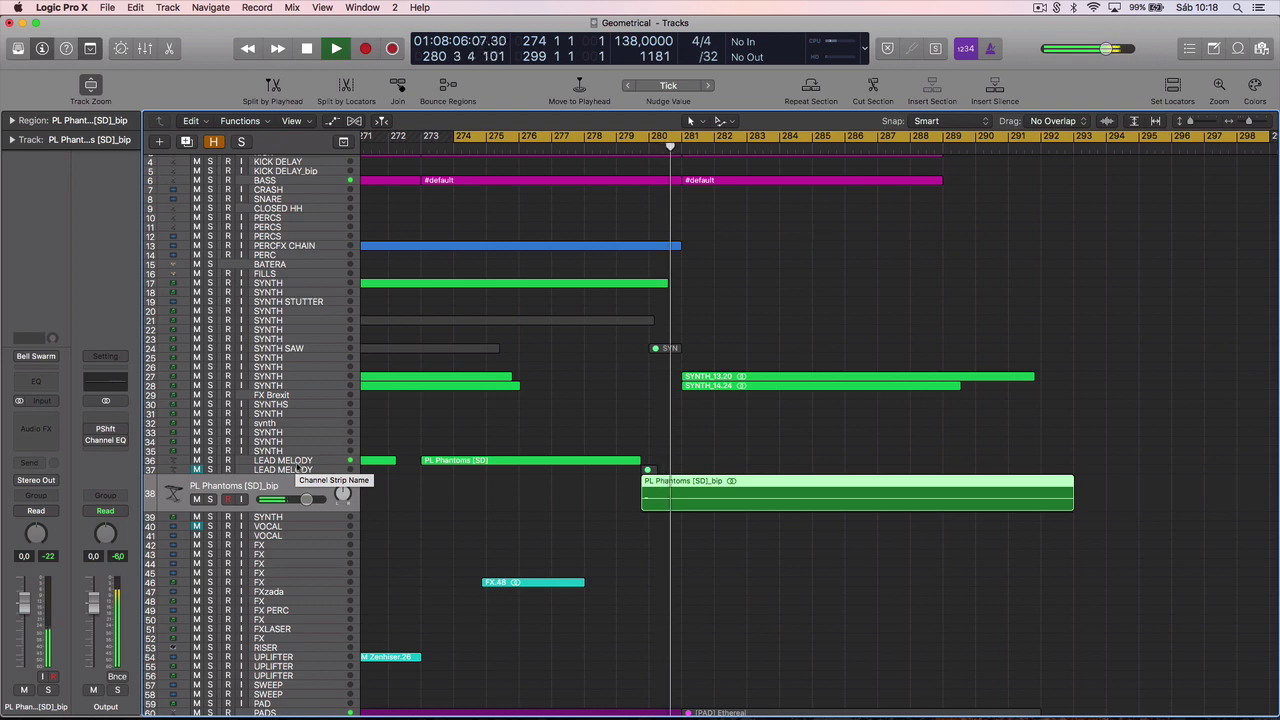
pyautogui.click(523, 406)
# Listen to the bounced PL Phantoms [SD]_bip echo tail with the other tracks up to bar 292 and stop playback.
pyautogui.scroll(1, 630, 420)
pyautogui.scroll(-1, 630, 420)
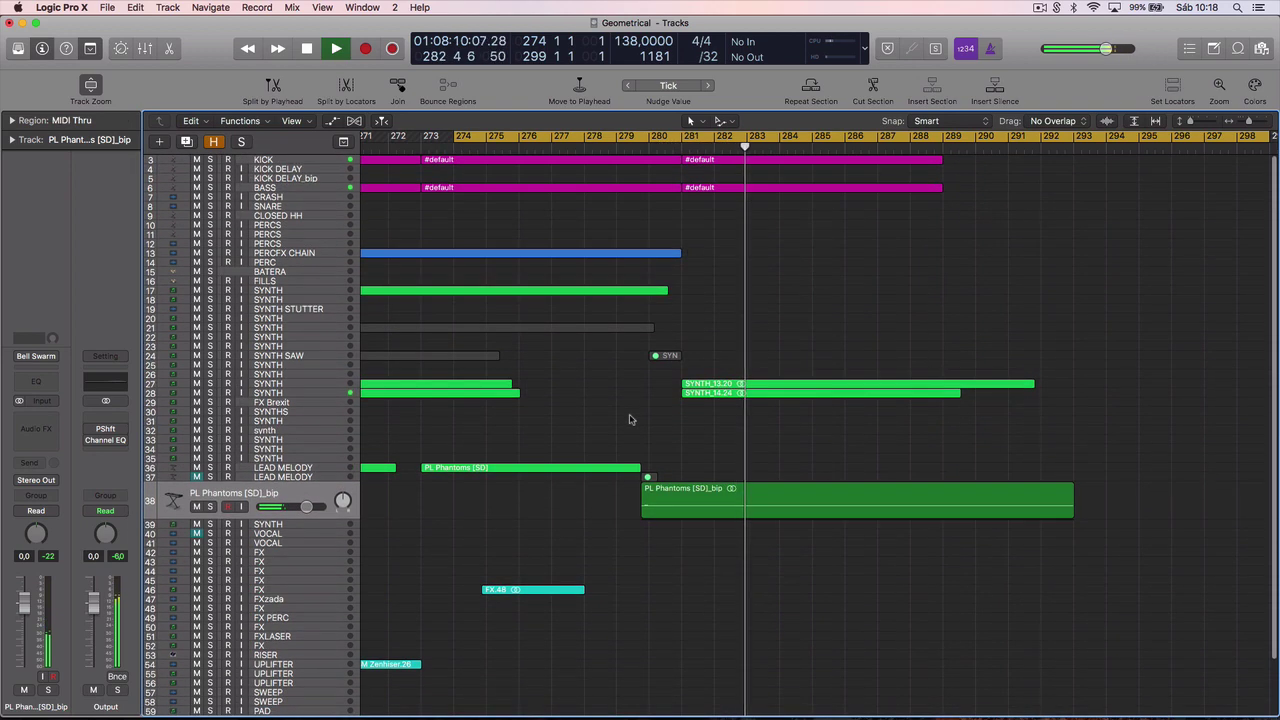
pyautogui.hscroll(3, 630, 420)
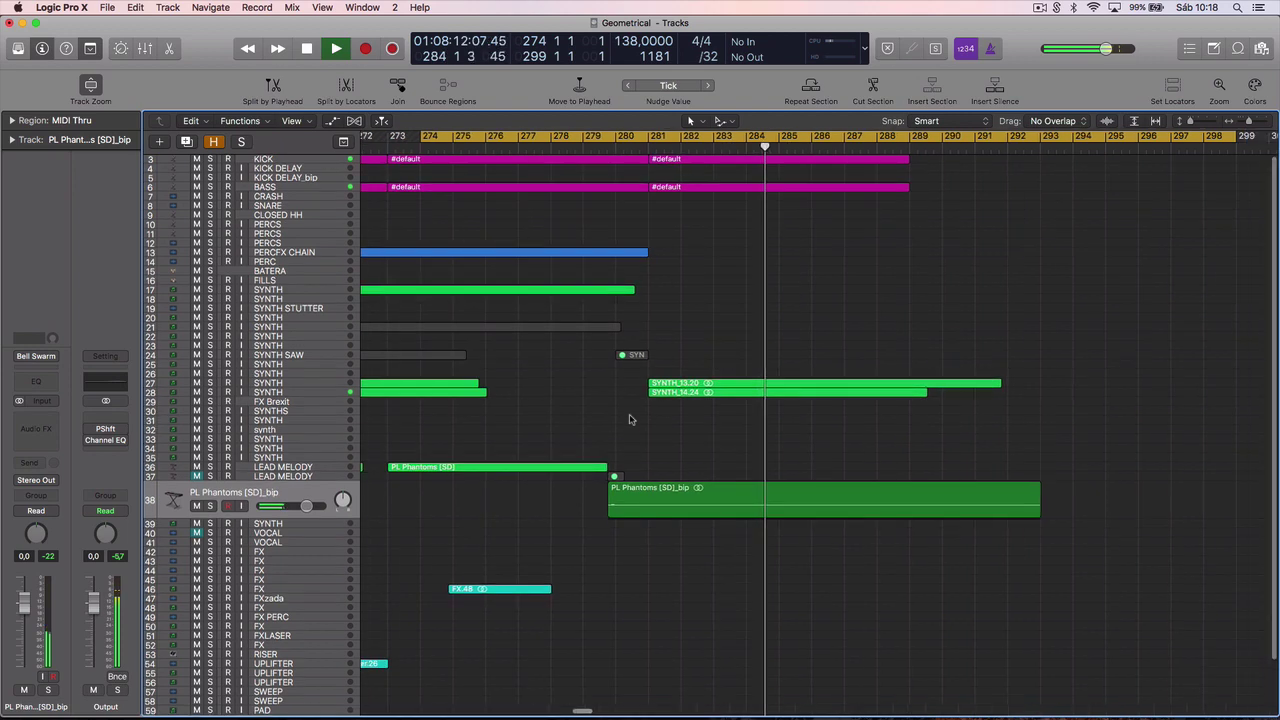
pyautogui.hscroll(2, 630, 420)
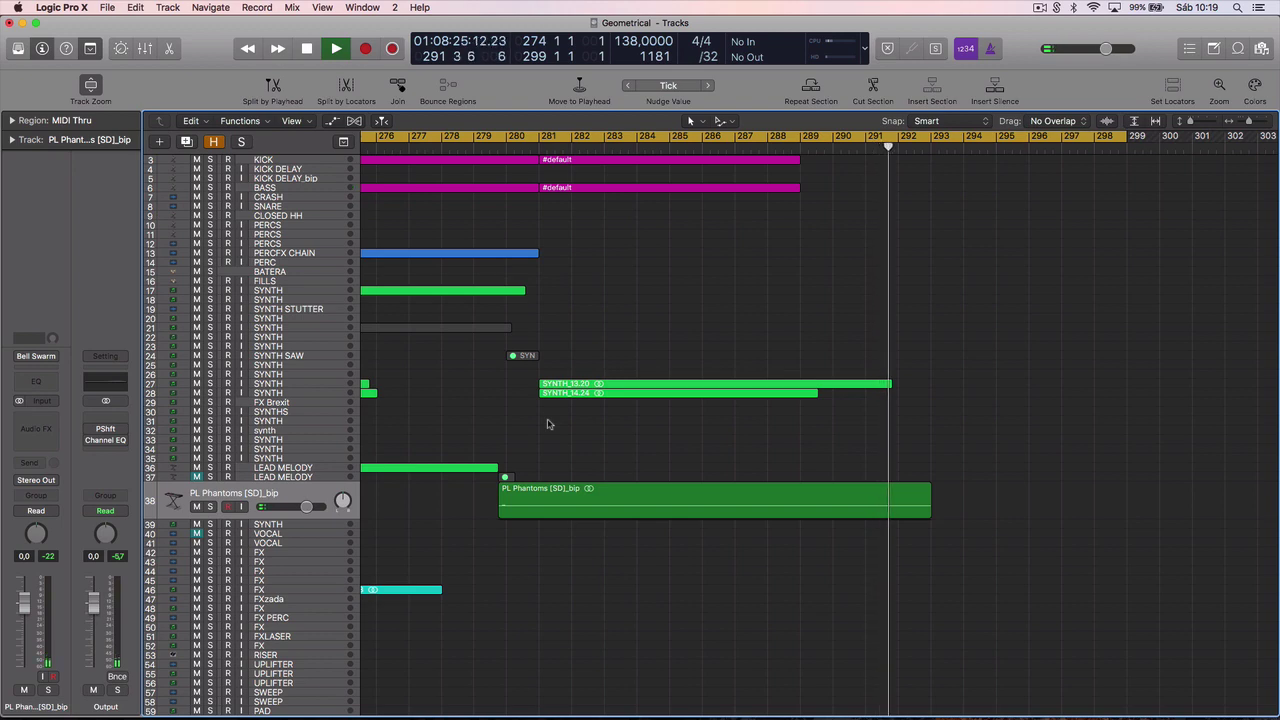
pyautogui.press('space')
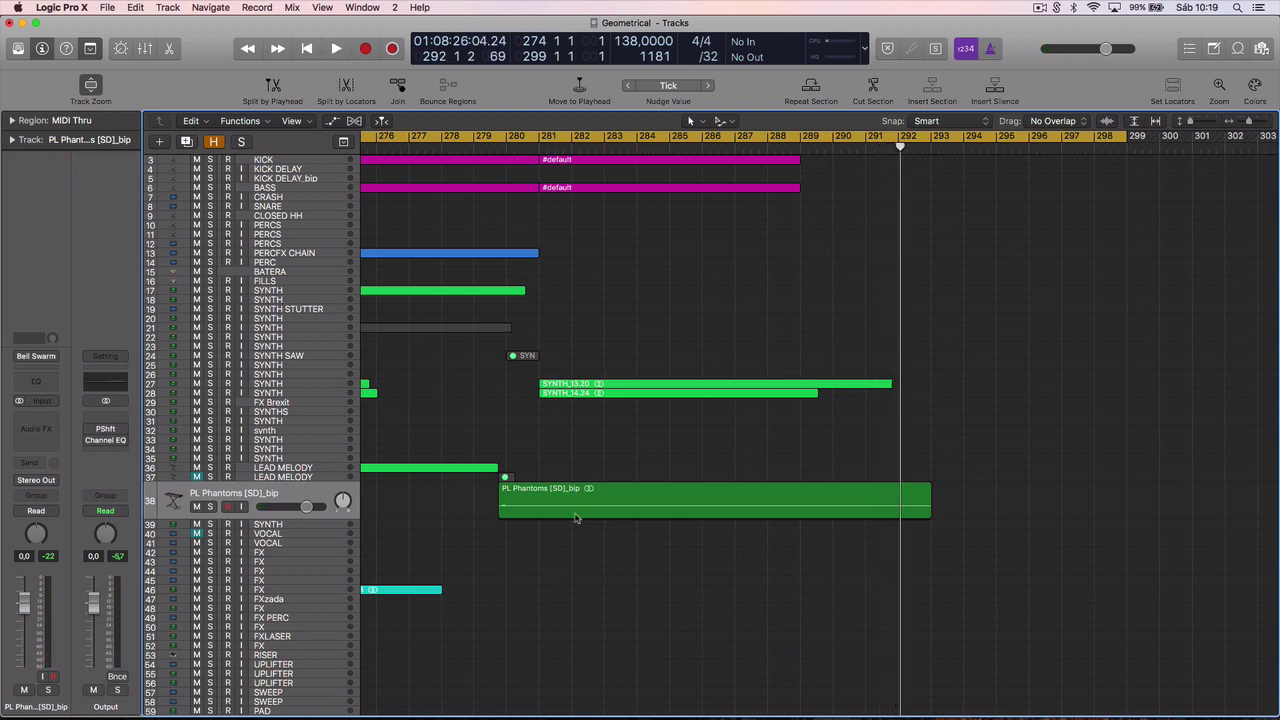